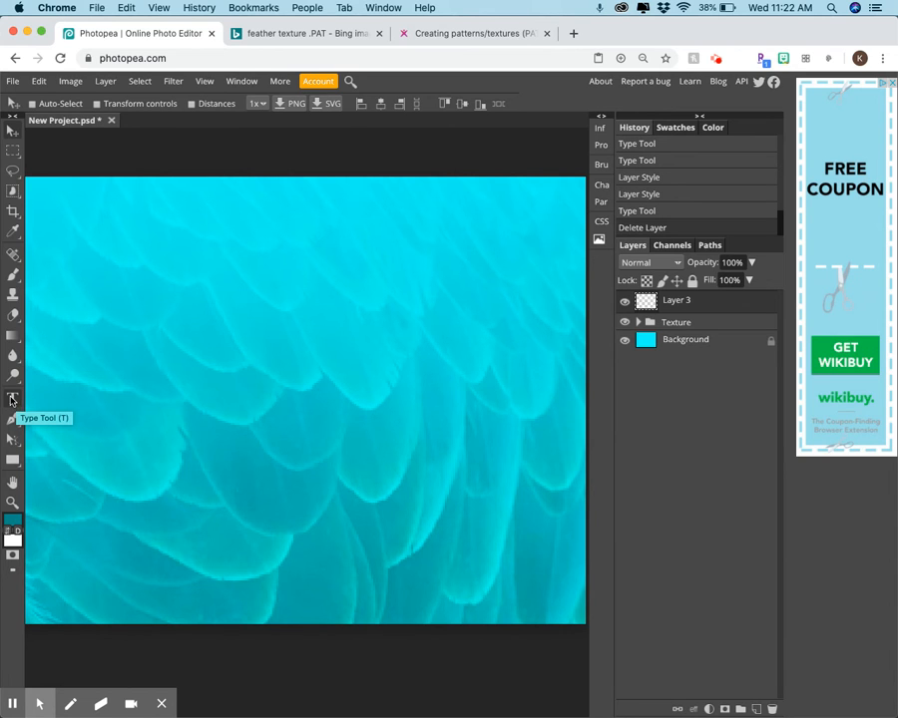
Browse the Type tool's font list, looking through the font previews and the available font categories
left_click(12, 399)
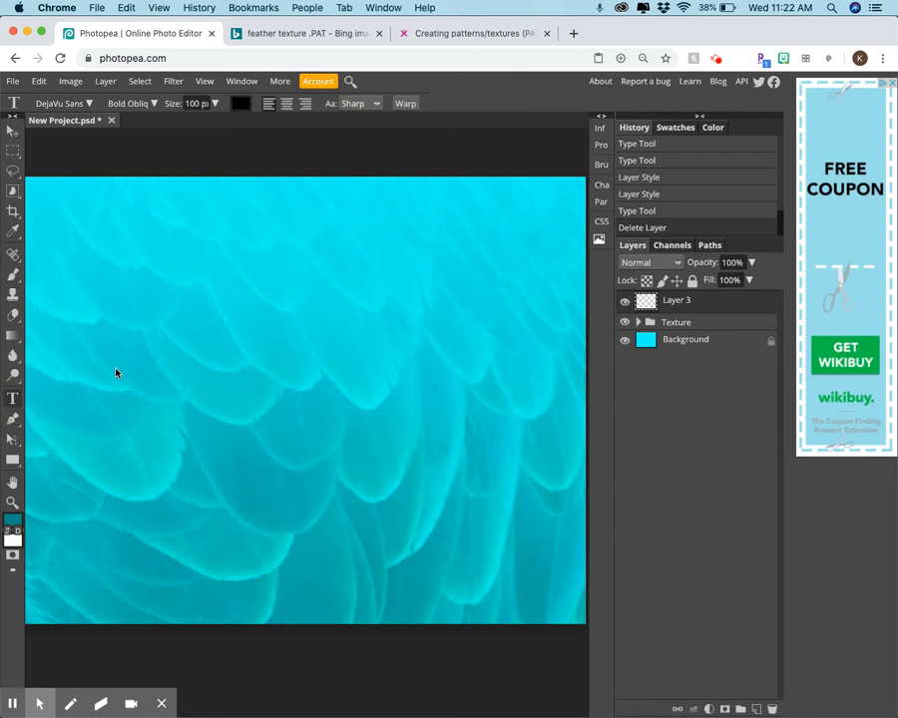
left_click(90, 104)
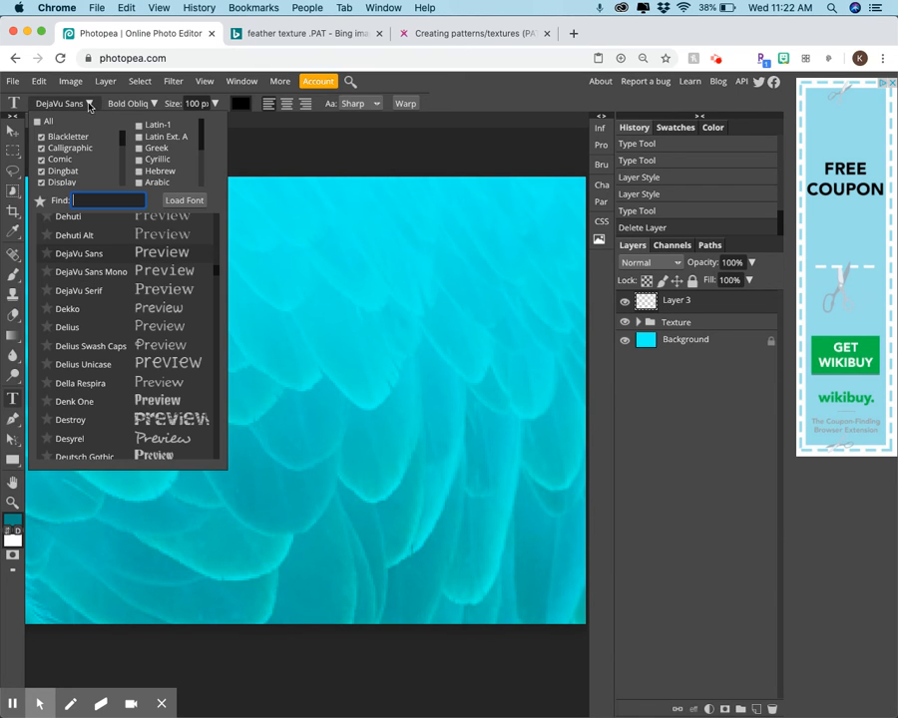
scroll(108, 265, "down", 5)
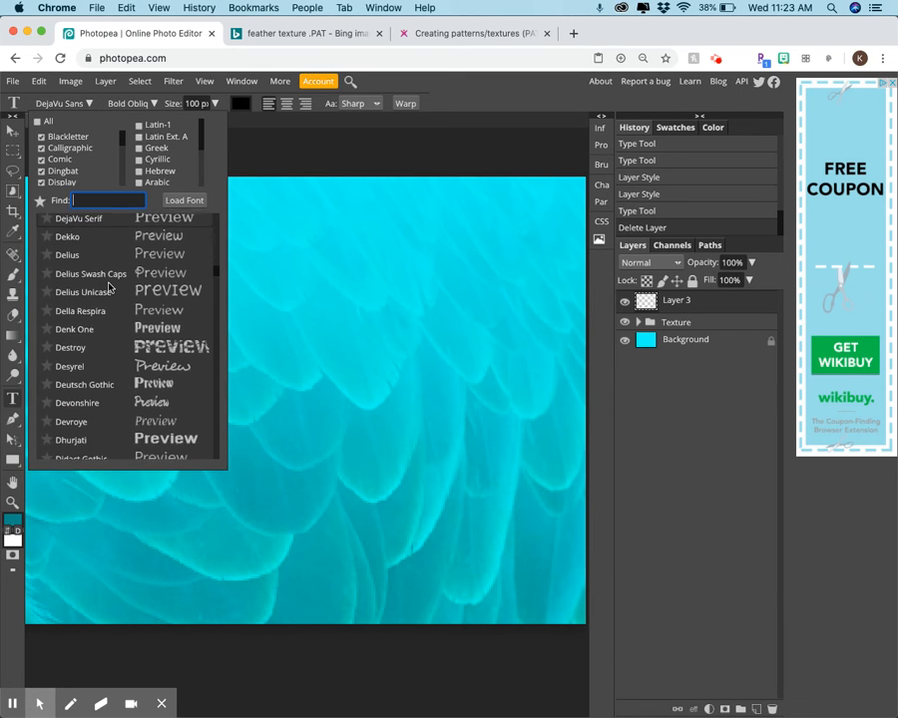
scroll(109, 287, "down", 4)
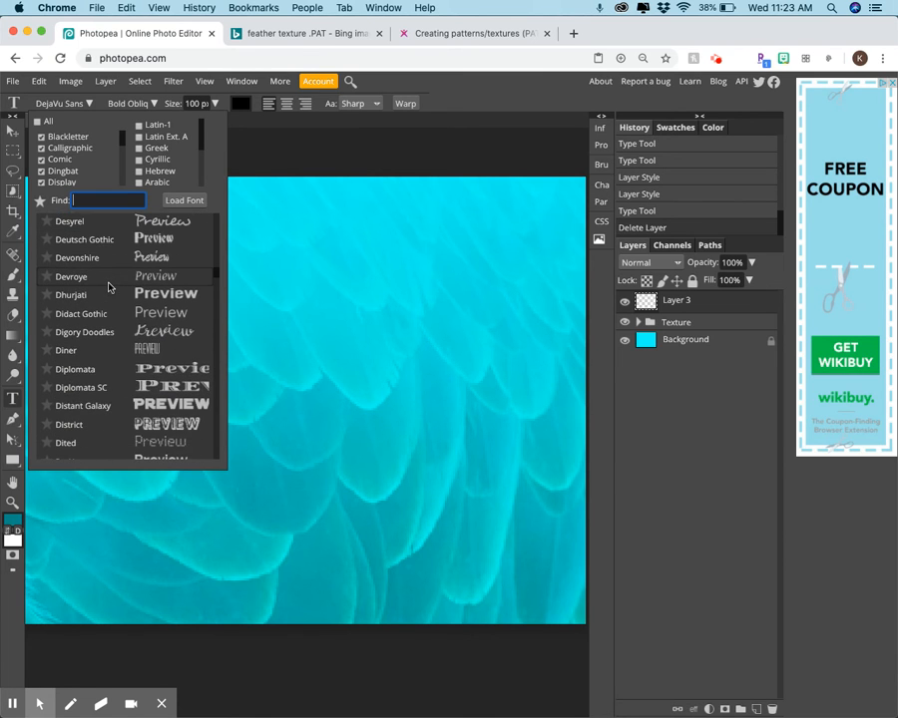
scroll(107, 284, "up", 6)
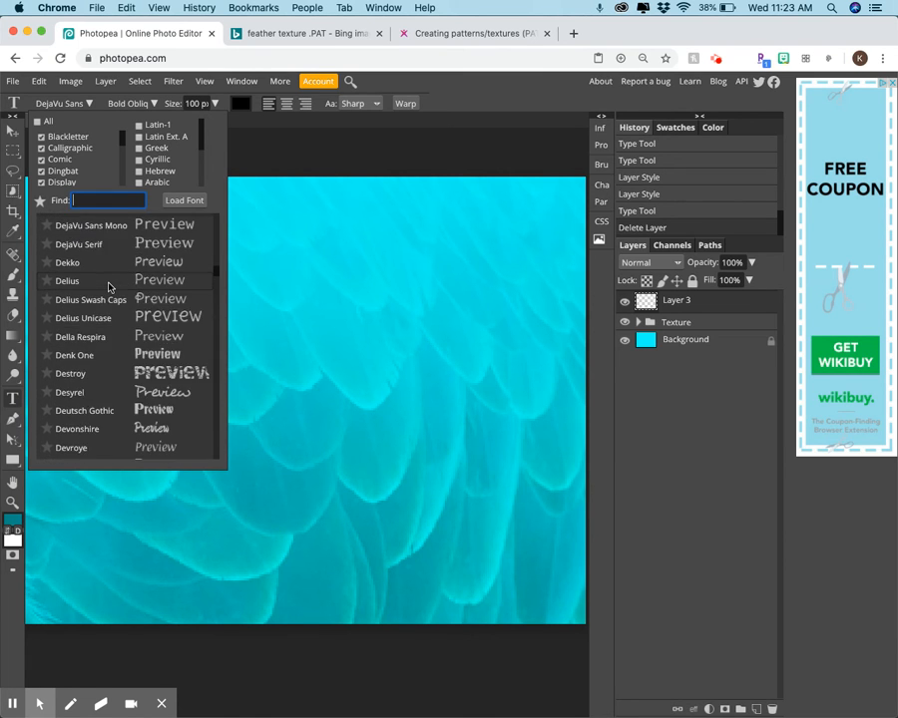
scroll(100, 257, "up", 2)
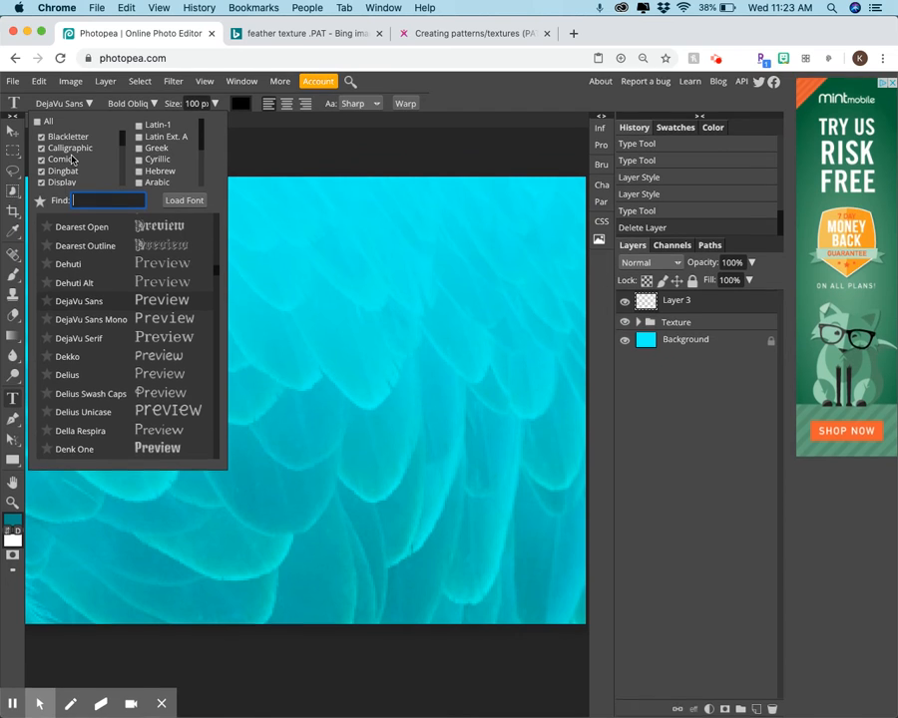
left_click_drag(200, 138, 201, 107)
left_click_drag(122, 145, 124, 178)
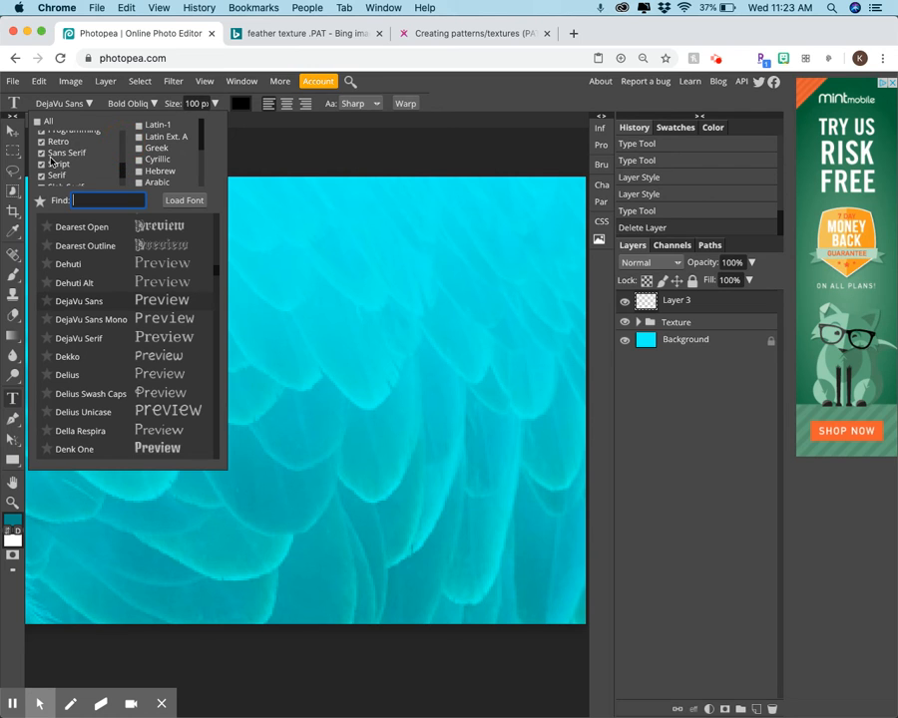
left_click(124, 185)
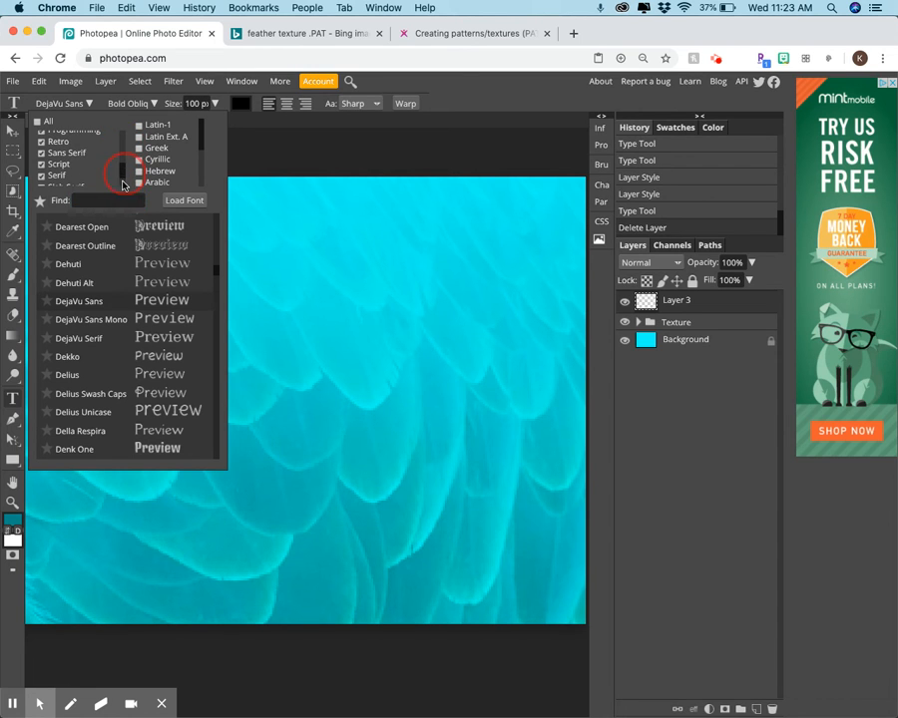
scroll(114, 181, "down", 2)
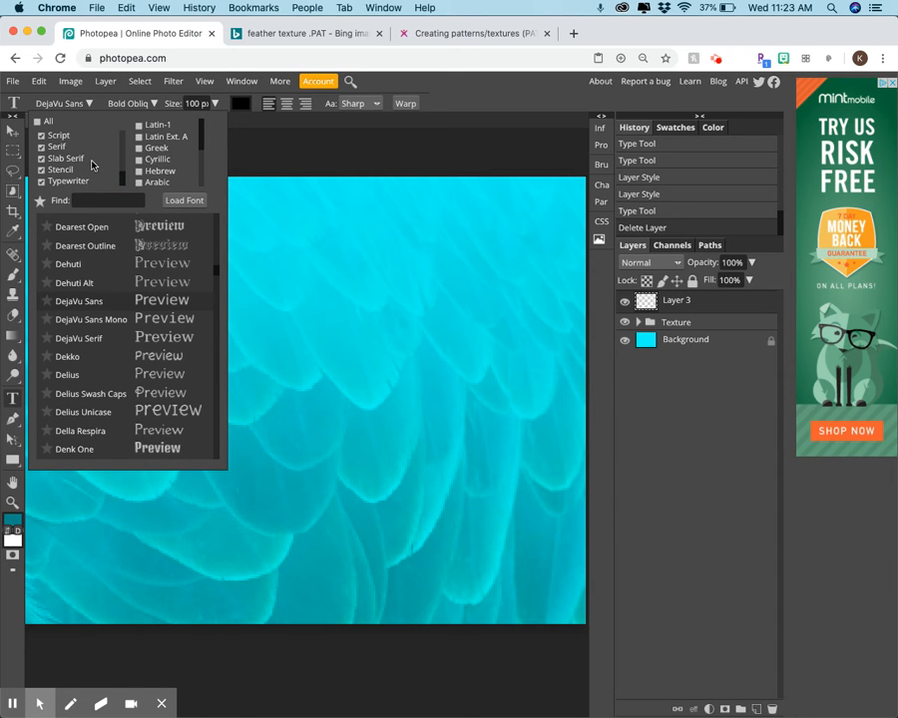
scroll(91, 165, "up", 2)
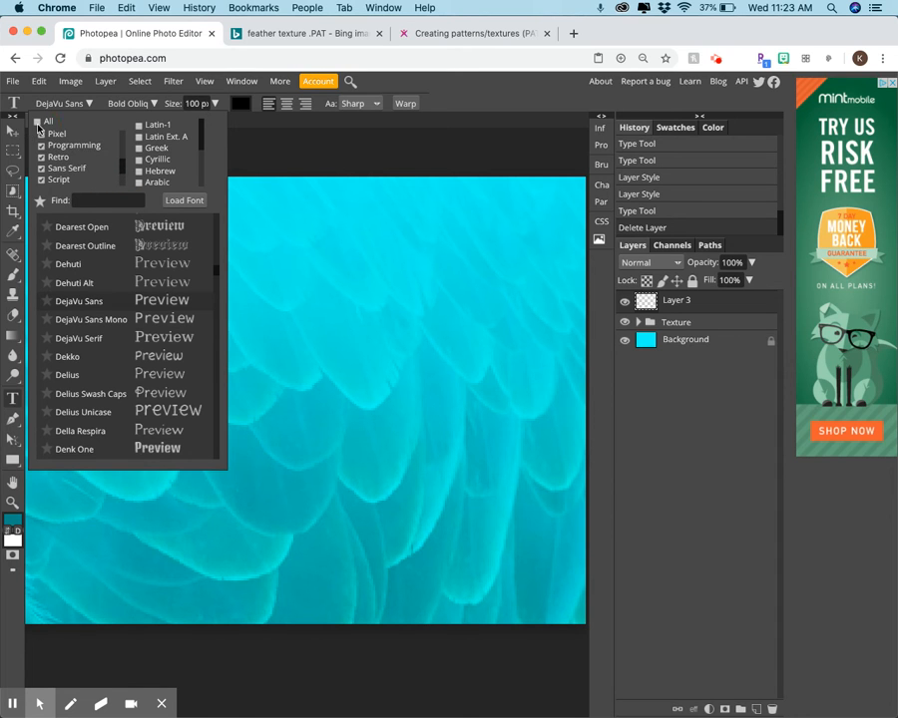
Clear all font categories and filter the font list by Sans Serif only, then by Serif only
left_click(37, 123)
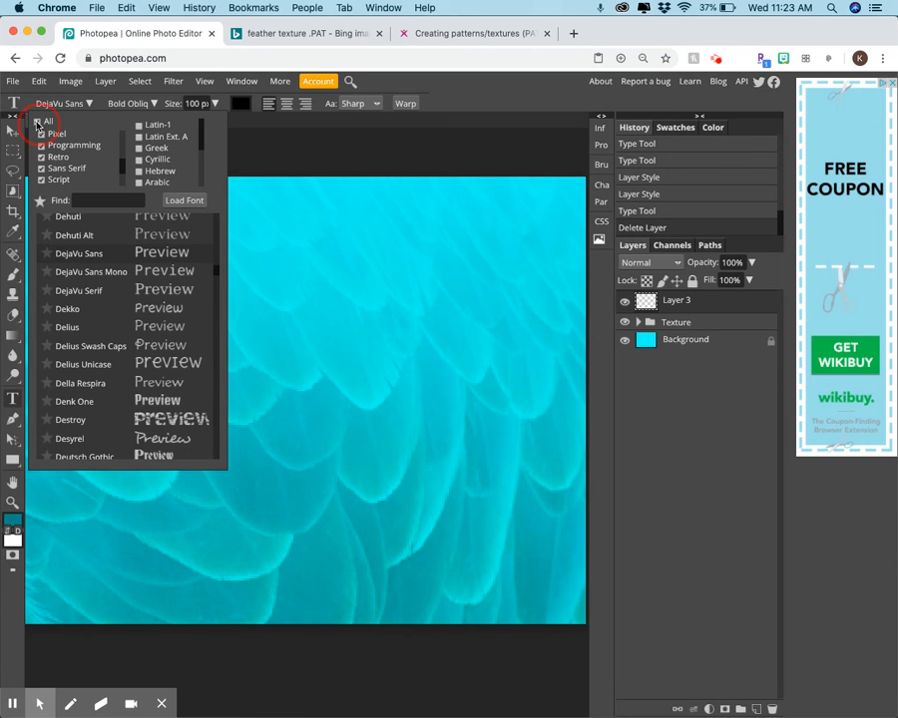
left_click(37, 123)
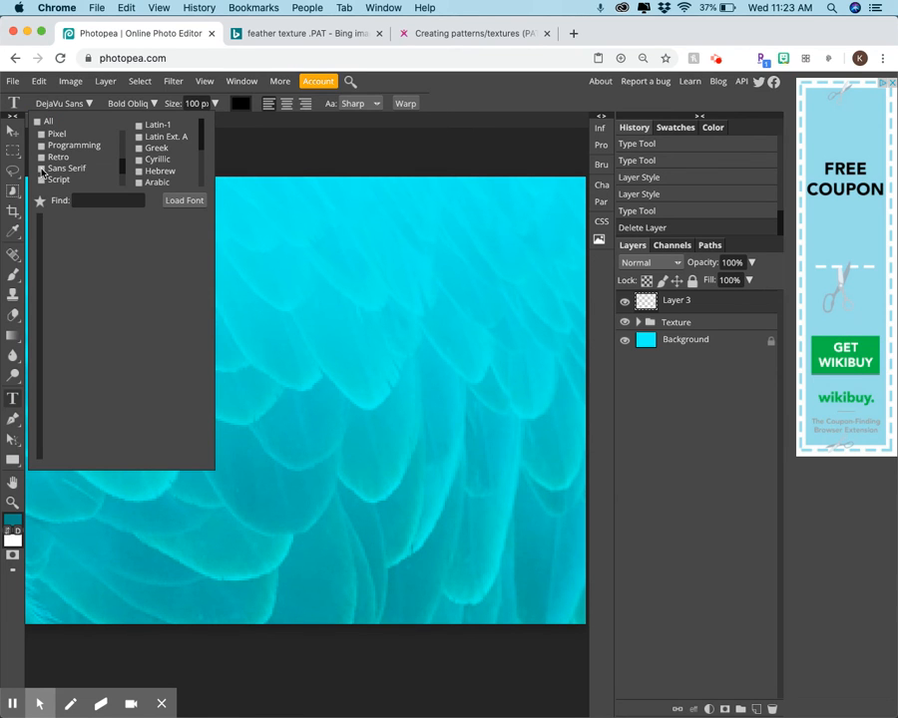
left_click(42, 168)
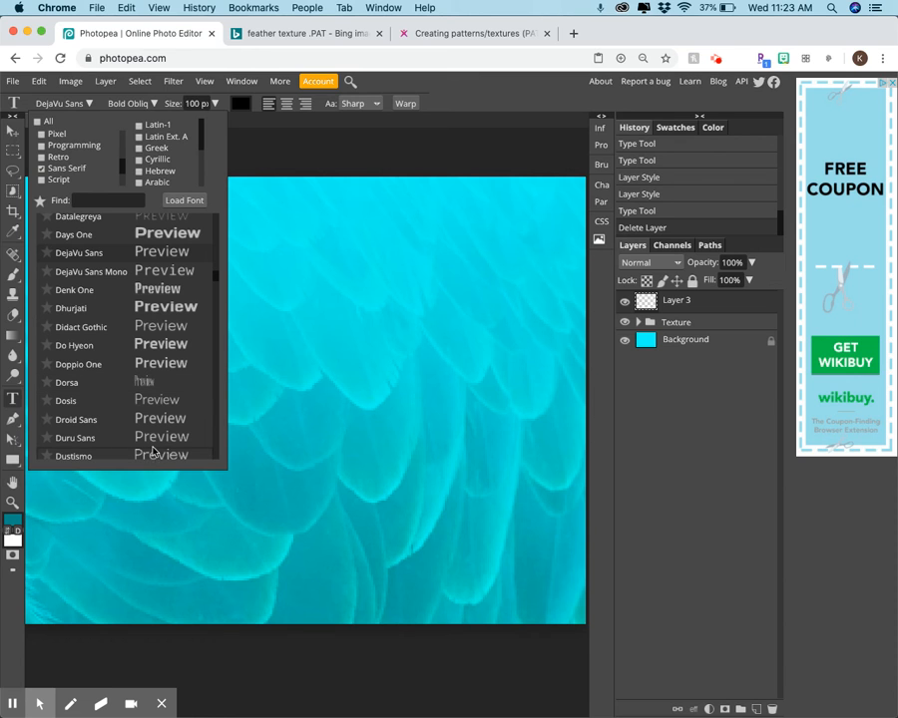
left_click(42, 169)
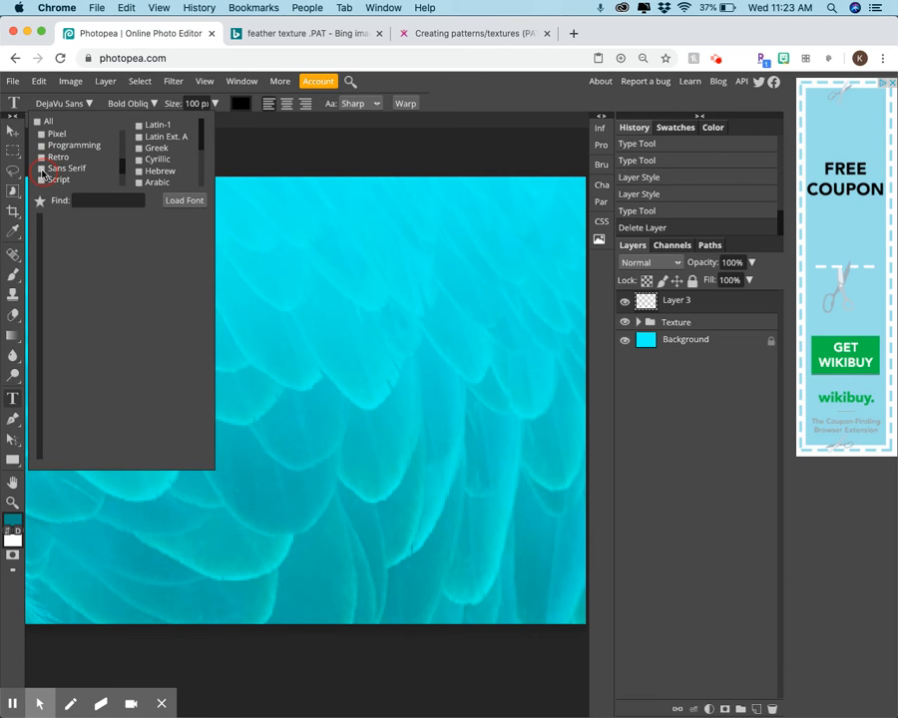
scroll(123, 175, "down", 2)
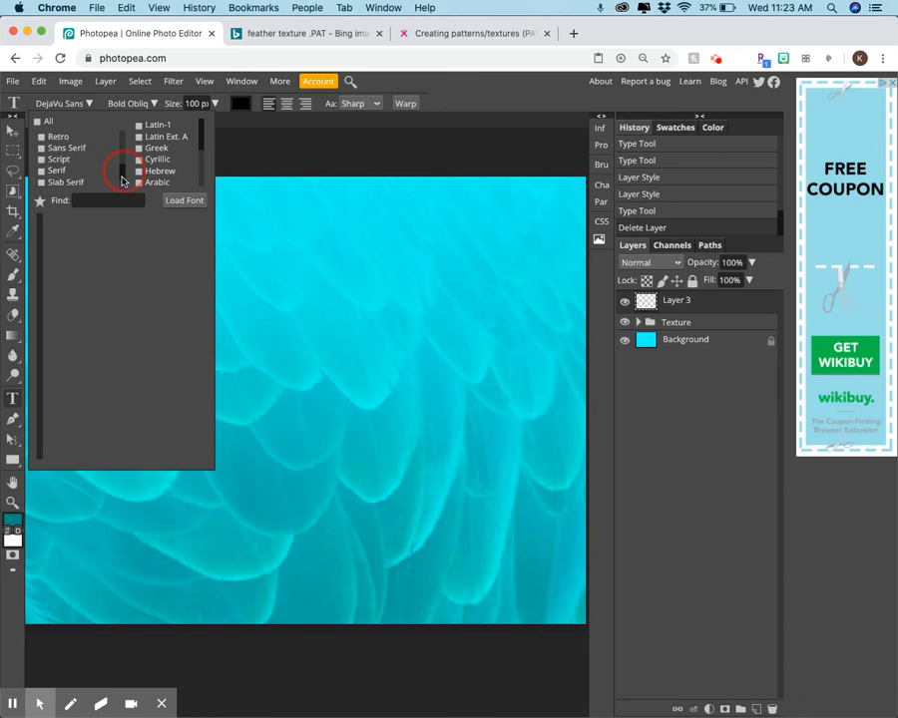
left_click(42, 164)
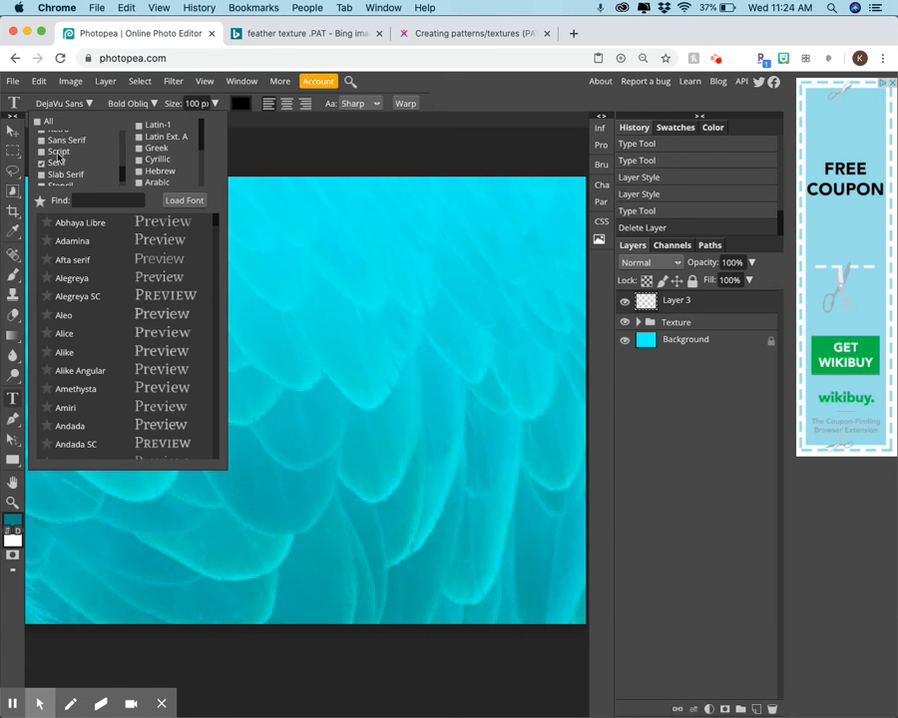
Restore all font categories in the font list and choose the Desyrel font
scroll(58, 156, "up", 2)
left_click(39, 121)
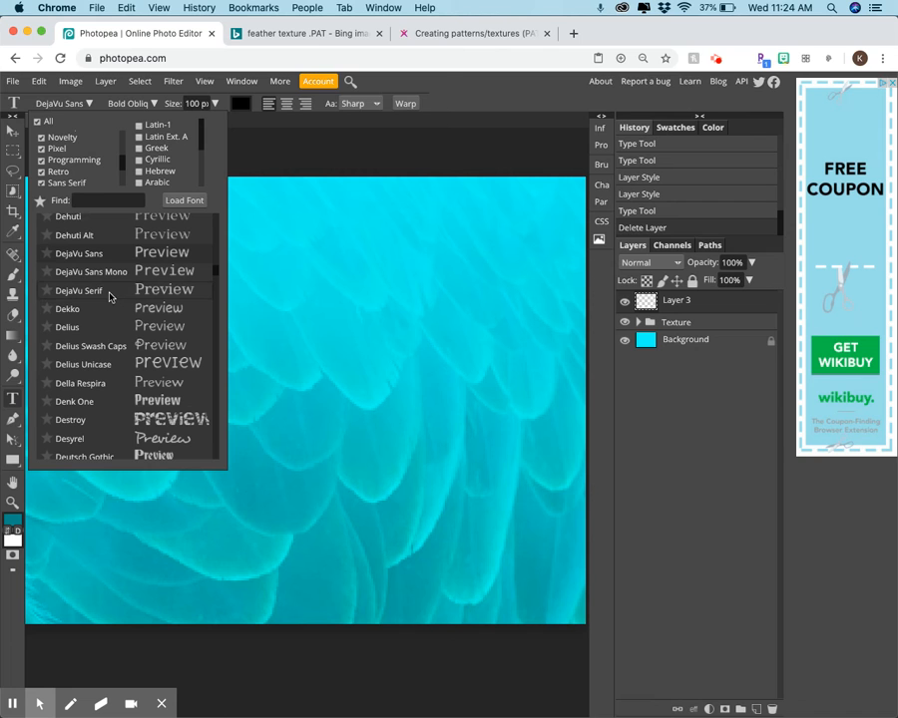
left_click(87, 444)
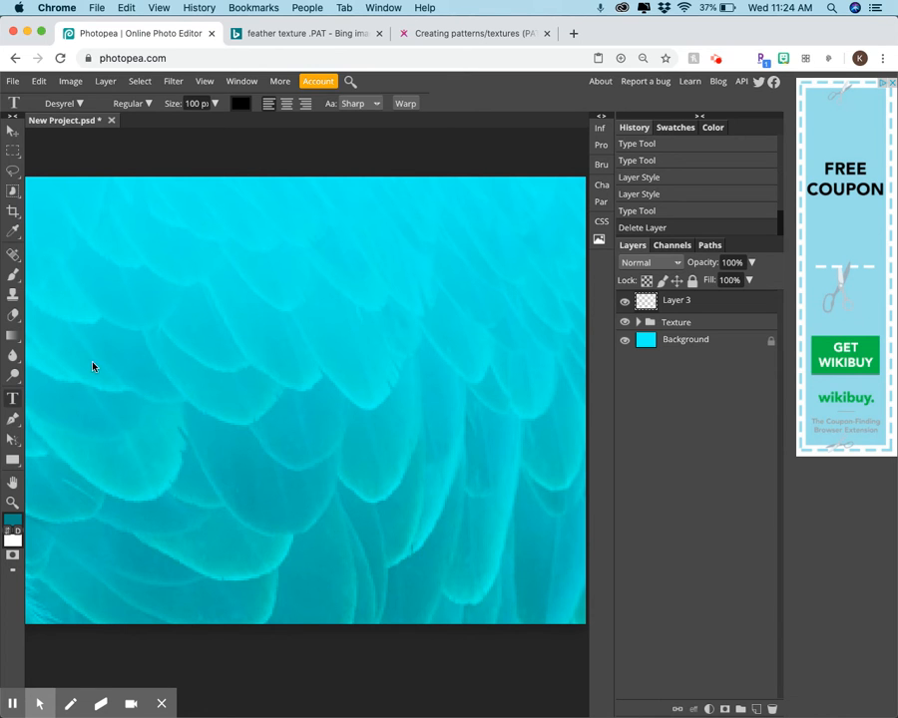
left_click(111, 334)
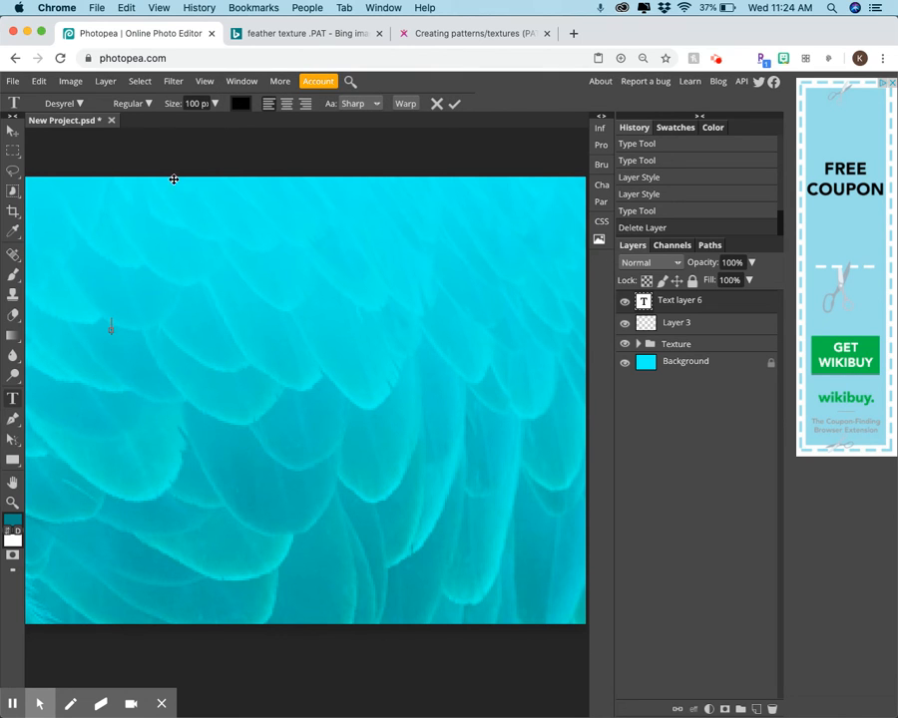
left_click(216, 104)
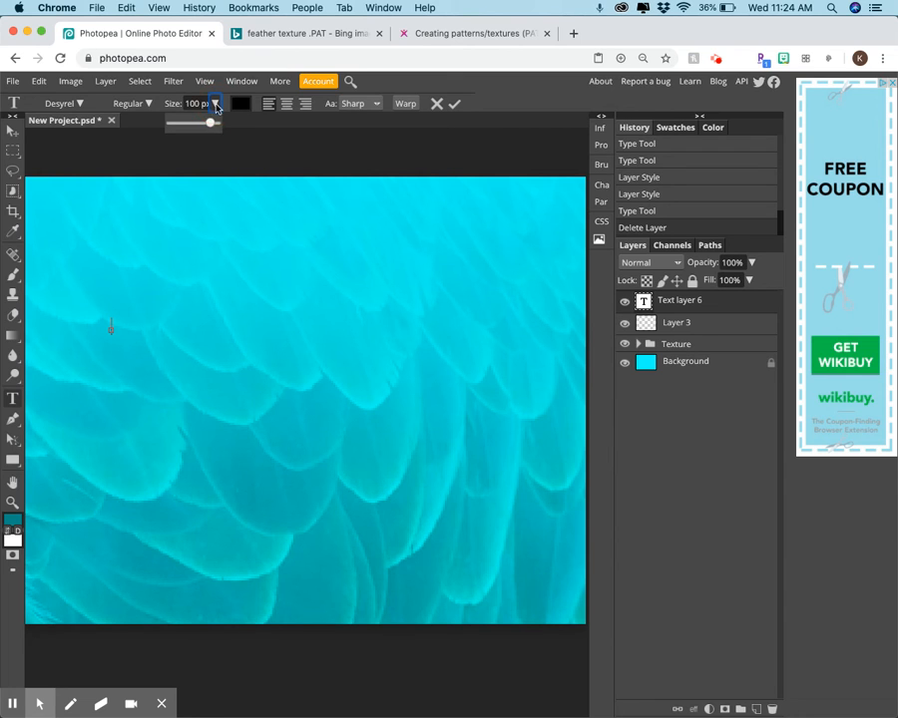
left_click(215, 103)
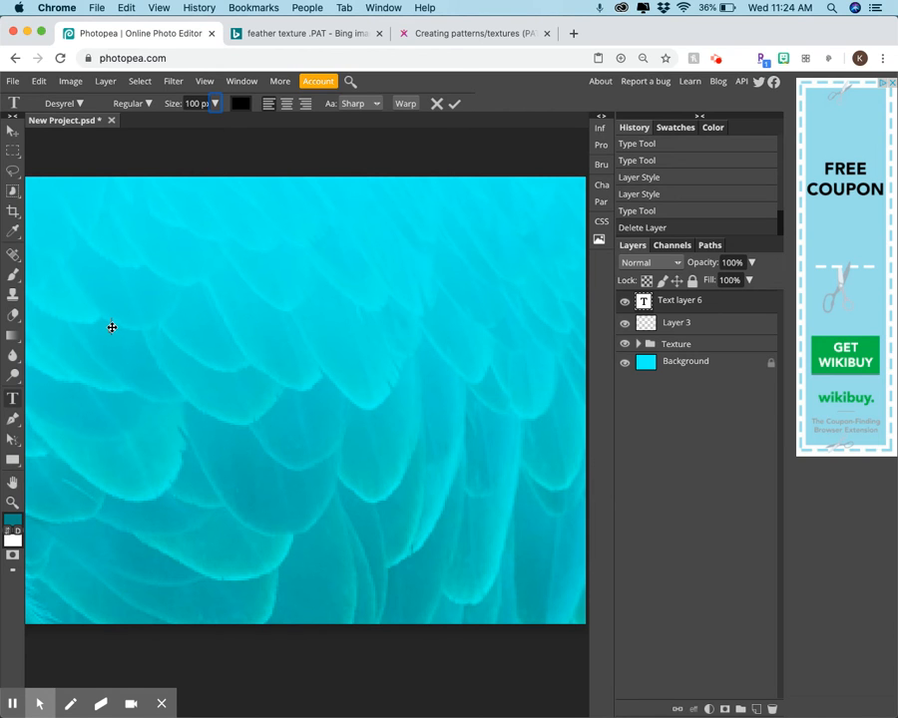
left_click(112, 326)
left_click(15, 398)
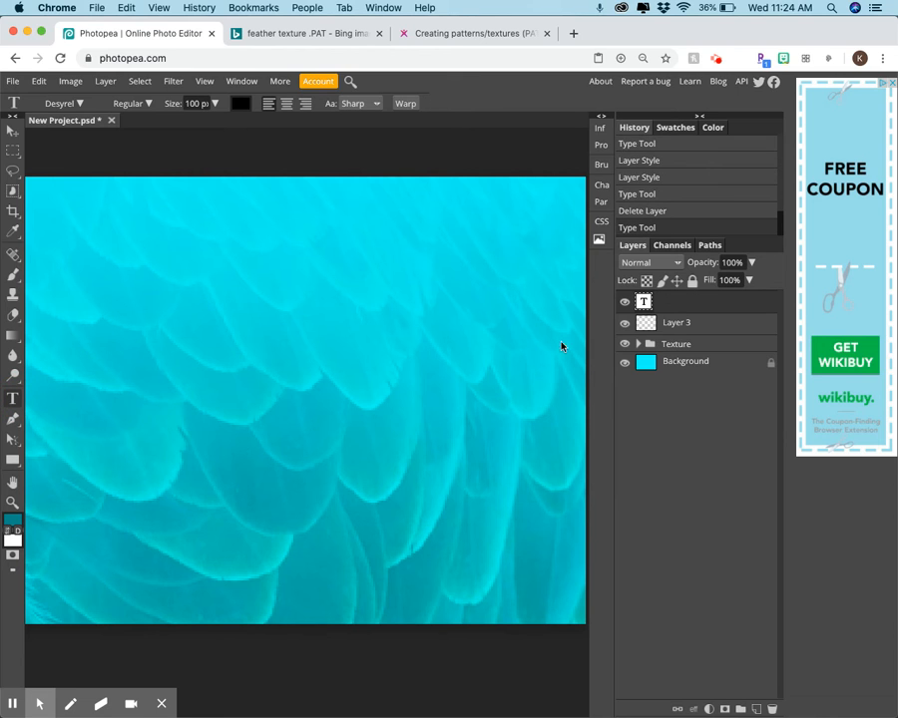
left_click(771, 710)
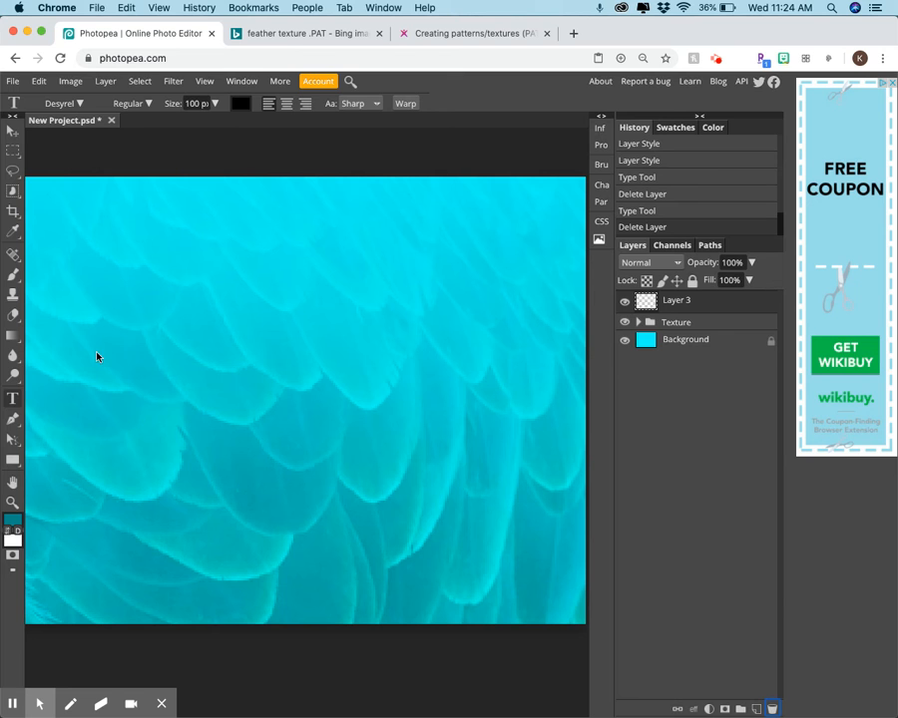
Add the text "THE TYPE TOOL" near the middle of the feather background and set its colour to pink b9409f
left_click(139, 356)
type("THE TYPE TOOL")
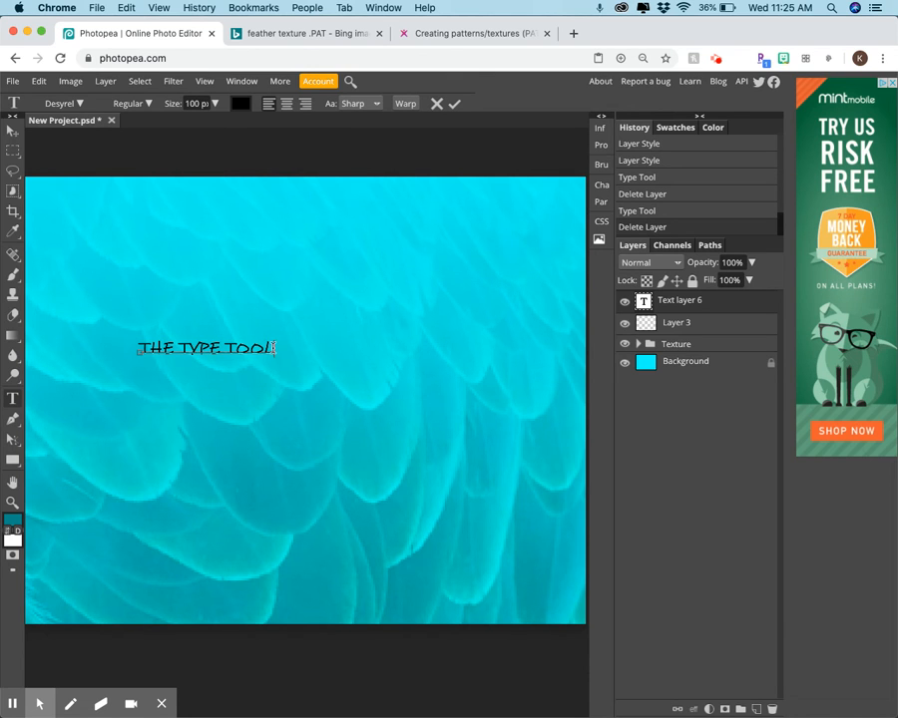
left_click_drag(274, 348, 121, 342)
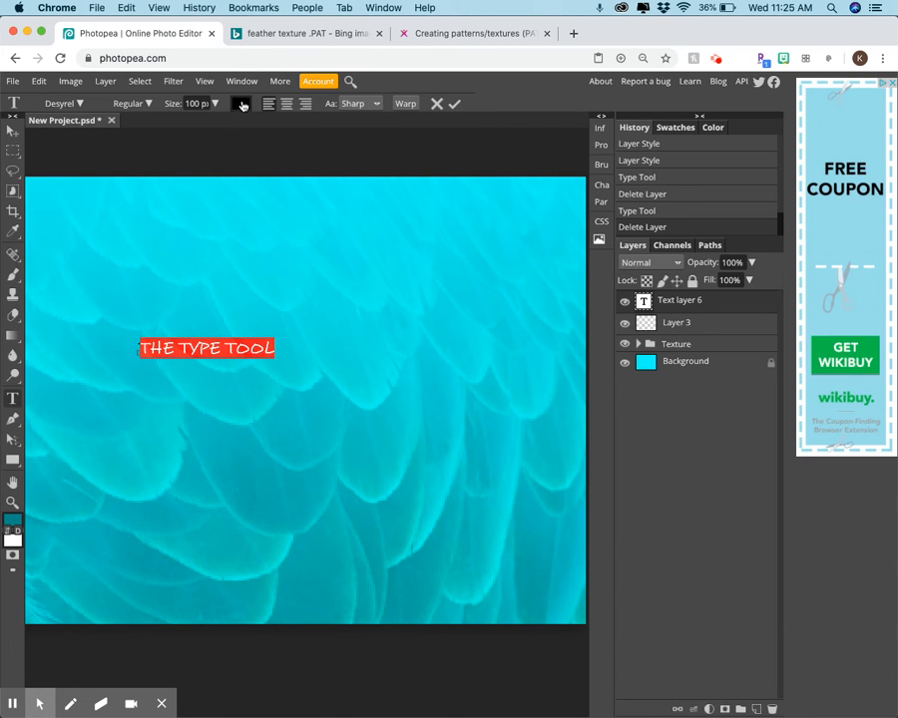
left_click(242, 105)
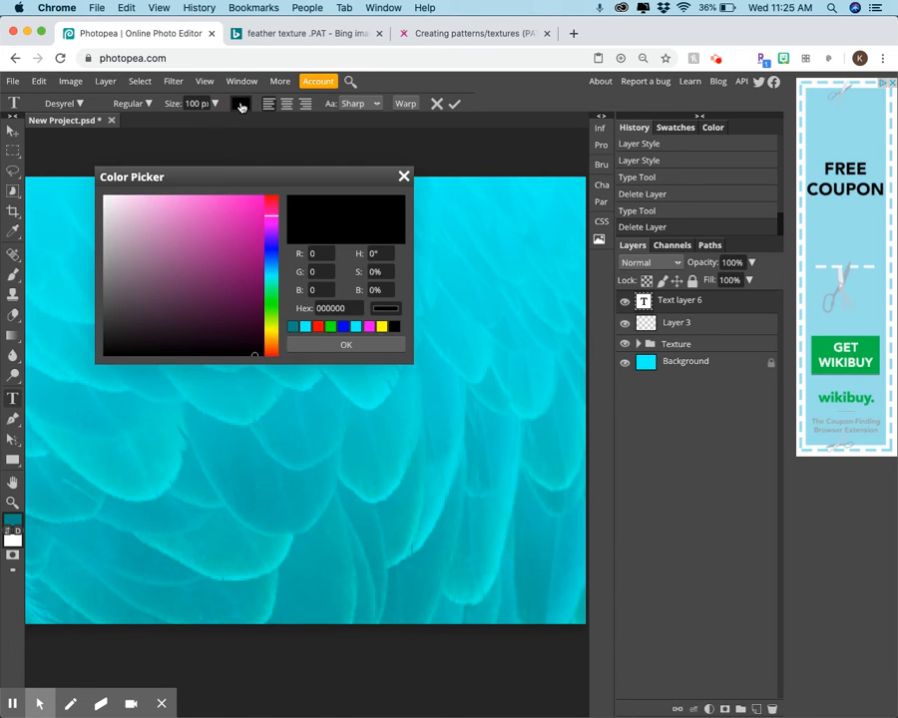
left_click_drag(241, 176, 433, 153)
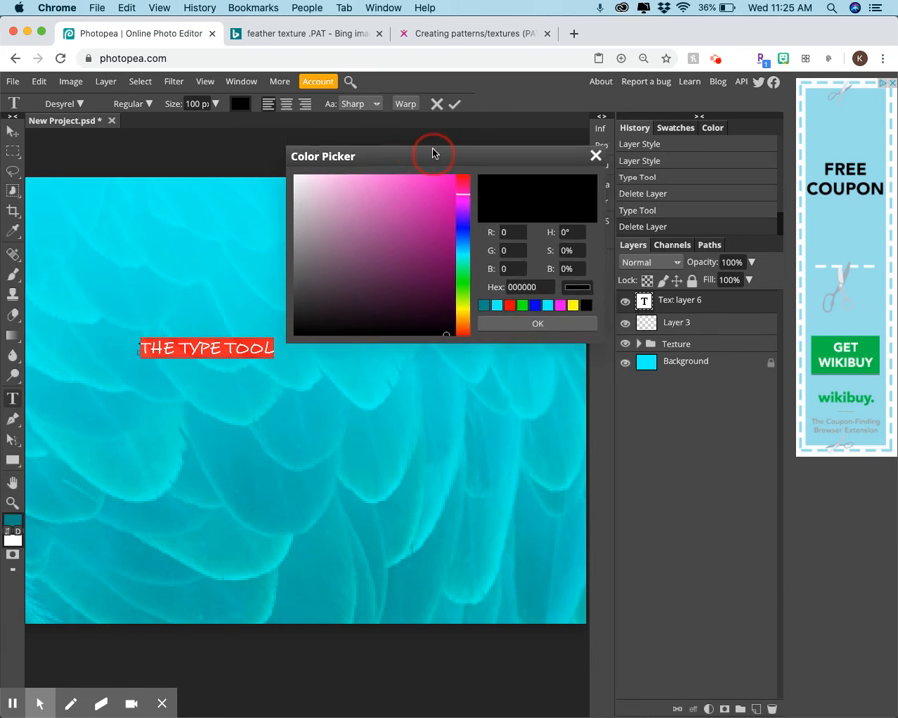
left_click(401, 215)
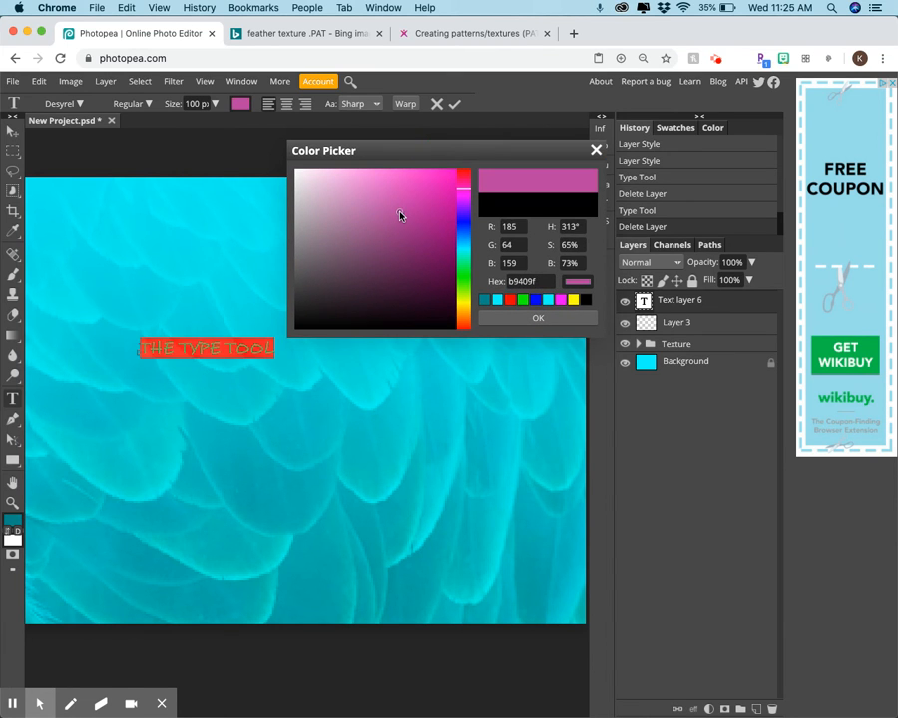
left_click(513, 319)
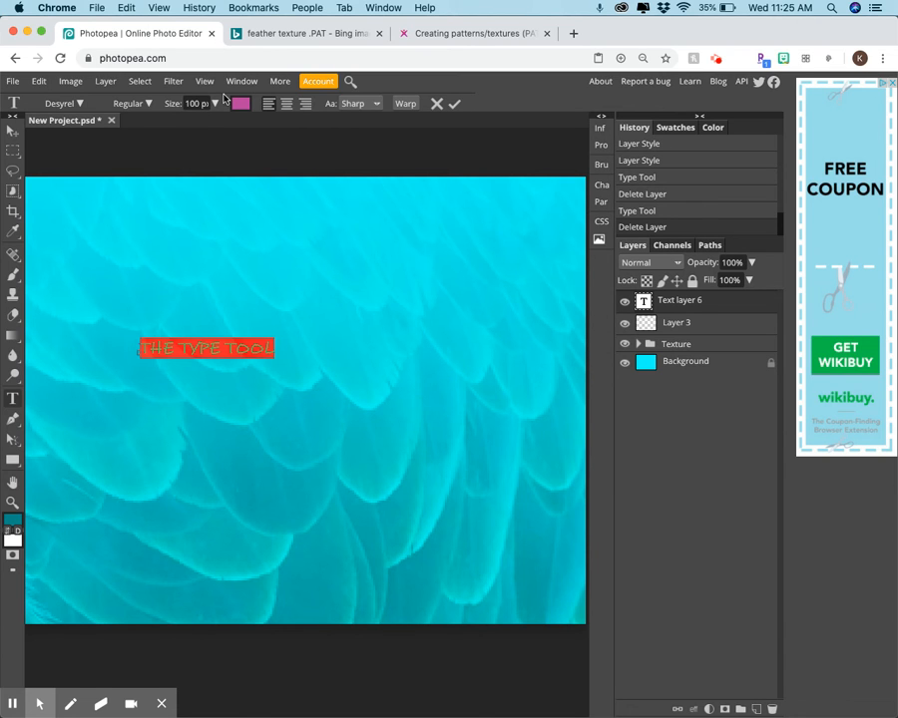
Set the size of the "THE TYPE TOOL" text to 200 px
left_click(148, 104)
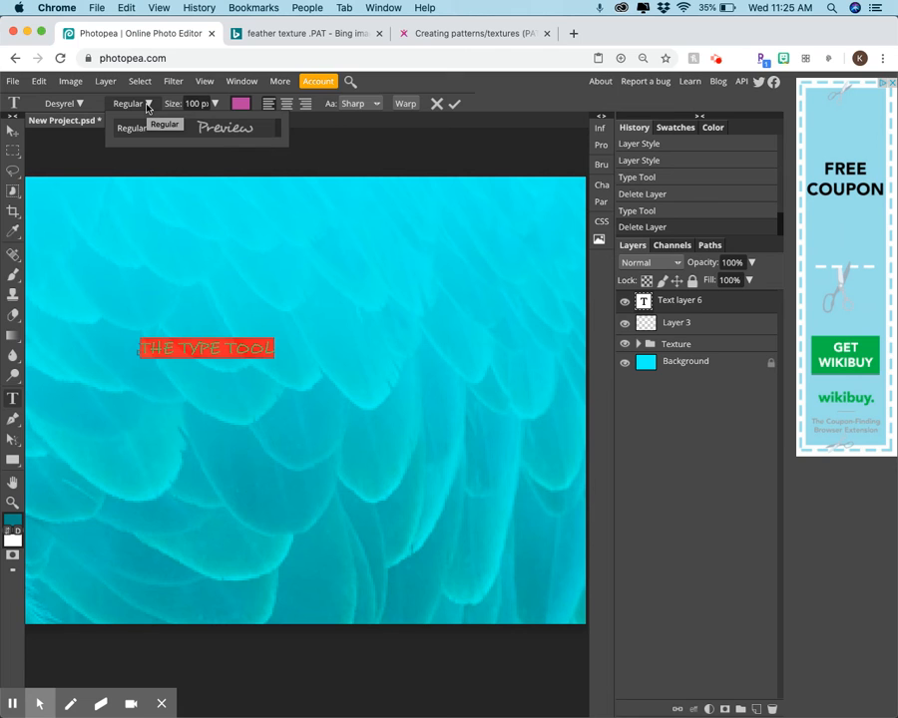
left_click(148, 107)
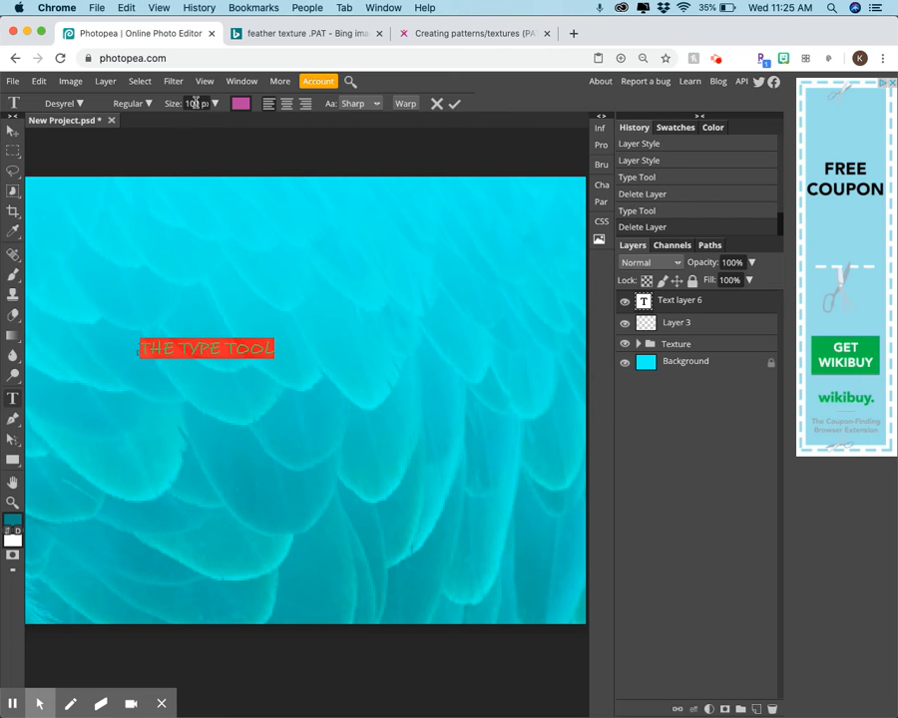
left_click(164, 103)
type("200")
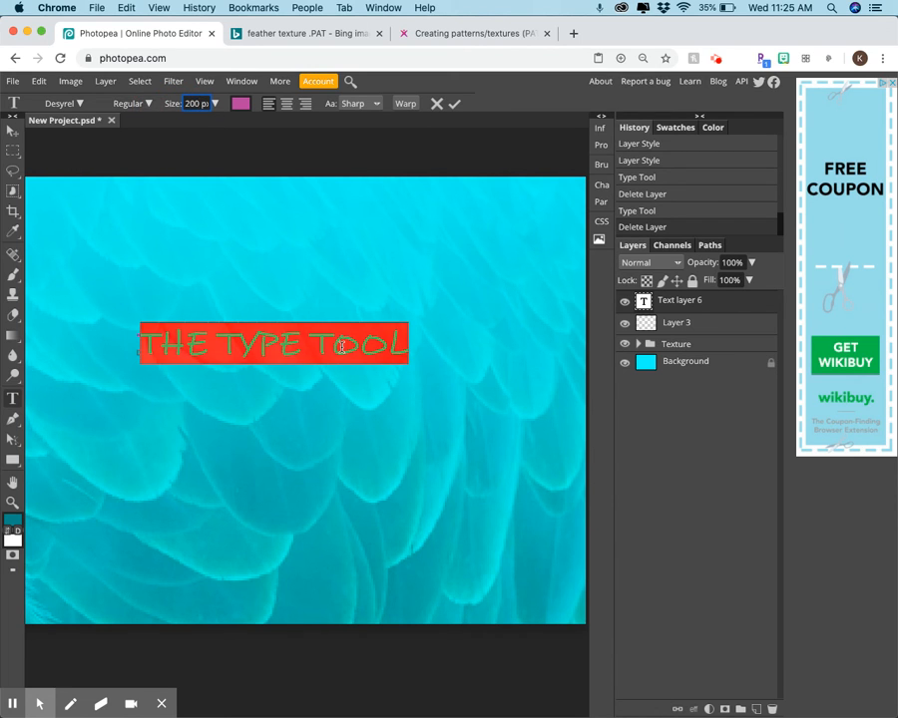
left_click(398, 345)
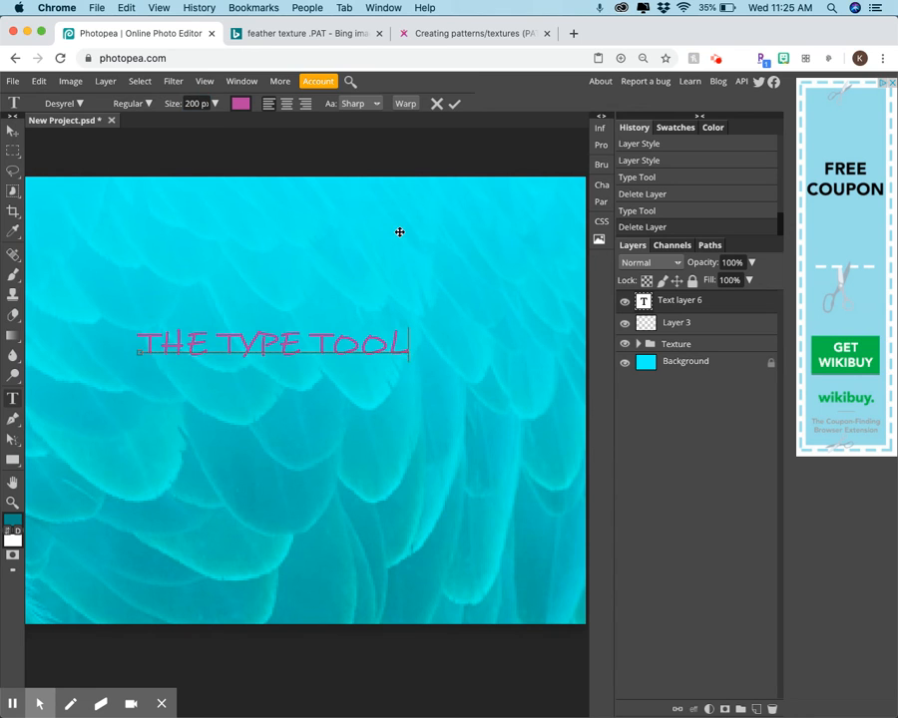
Try a horizontal Fish Eye warp on the text with bend -53%, horizontal distortion -2% and vertical distortion 22%
left_click(407, 105)
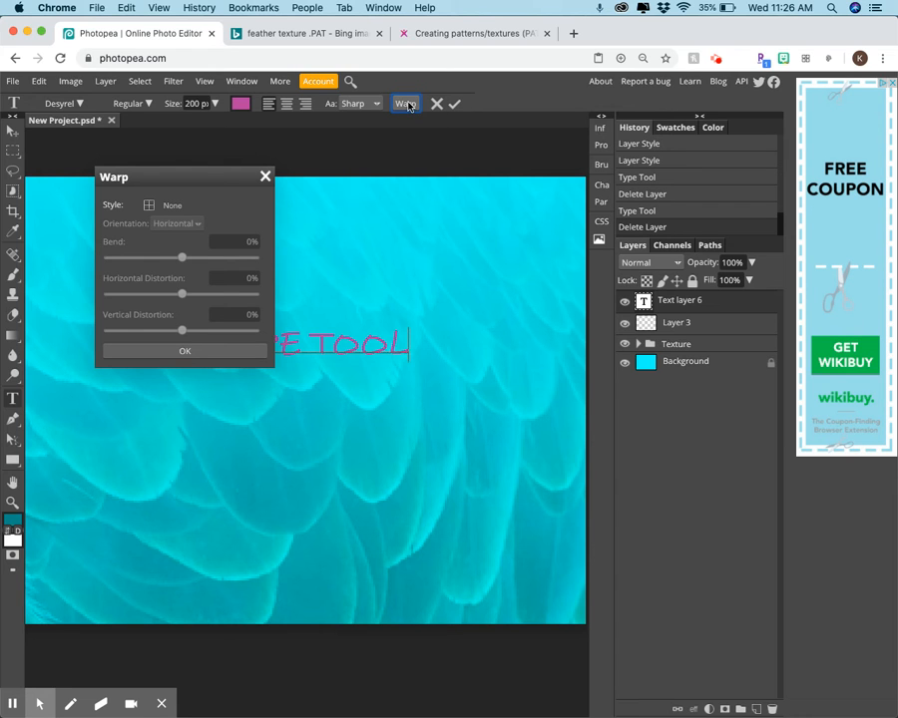
left_click(185, 206)
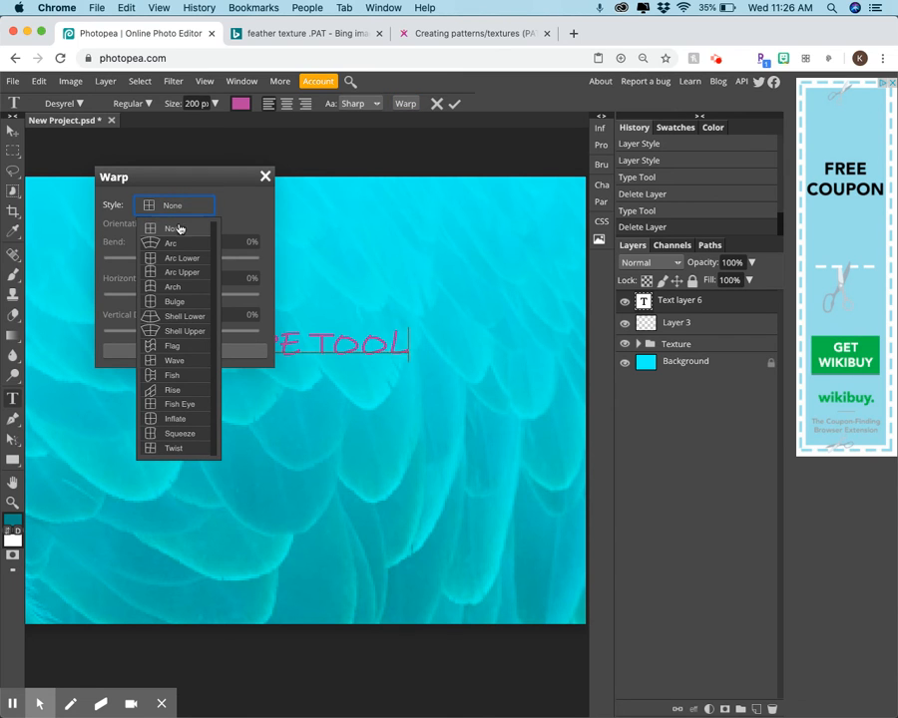
left_click(180, 405)
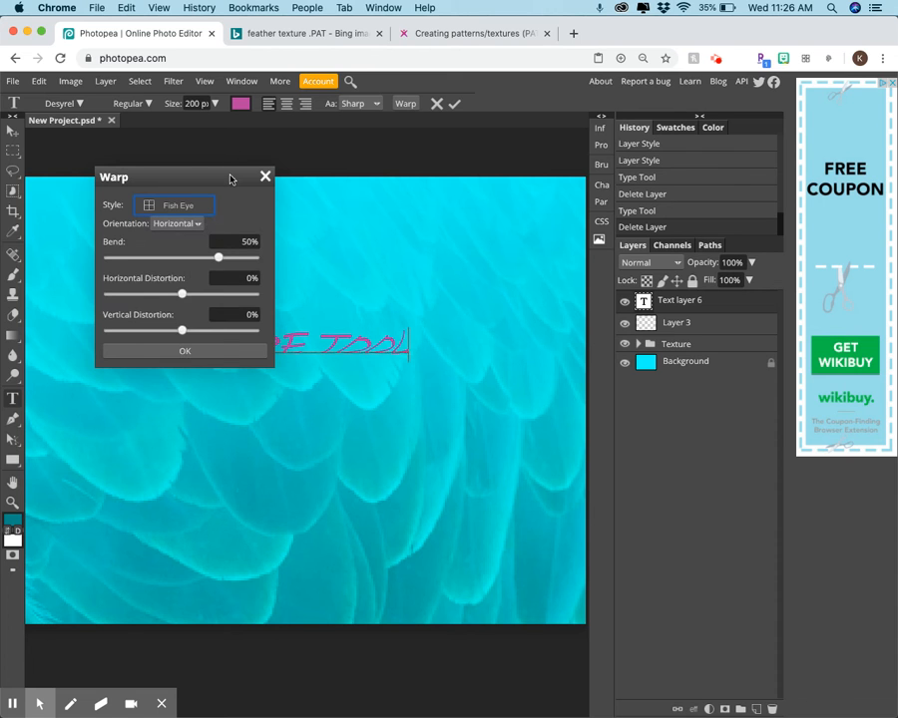
left_click_drag(229, 180, 313, 123)
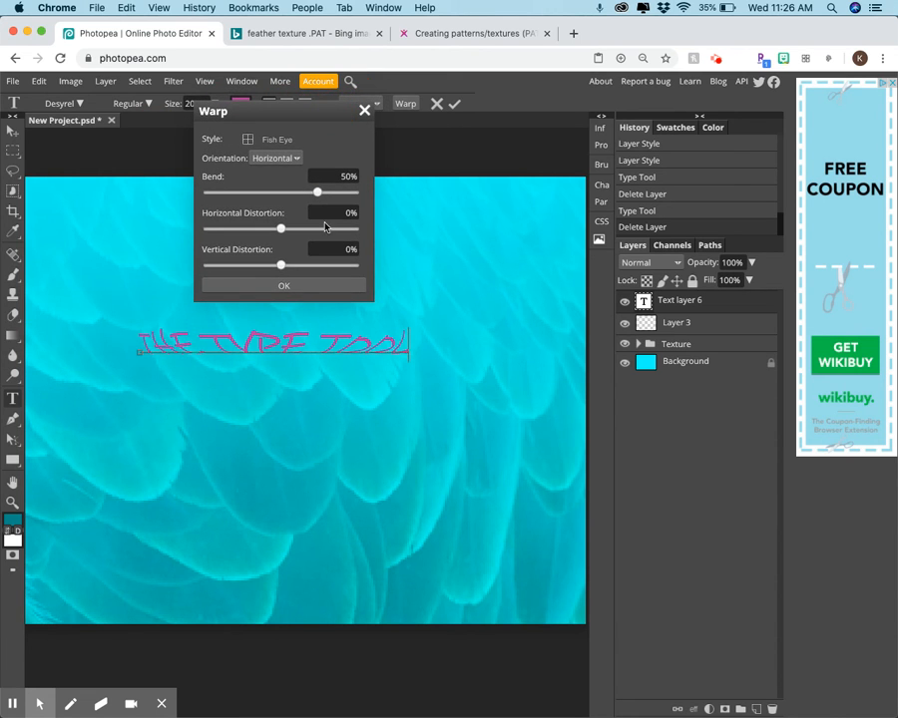
left_click_drag(320, 197, 242, 196)
left_click_drag(285, 233, 297, 266)
left_click(287, 157)
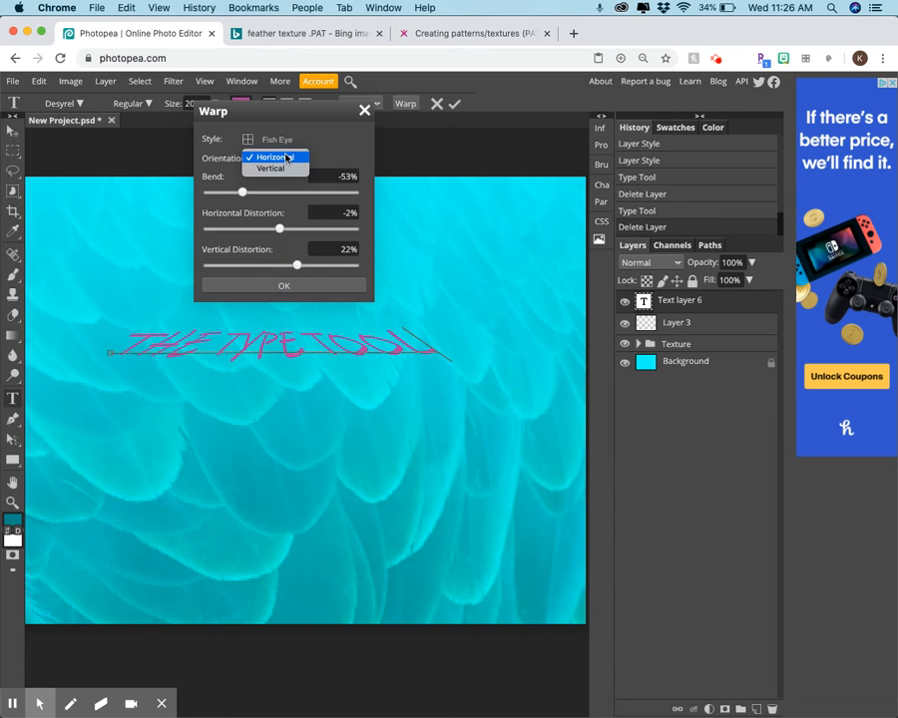
Try the Wave warp style on the text with adjusted bend and distortion, and discard the warp
left_click(279, 140)
left_click(279, 140)
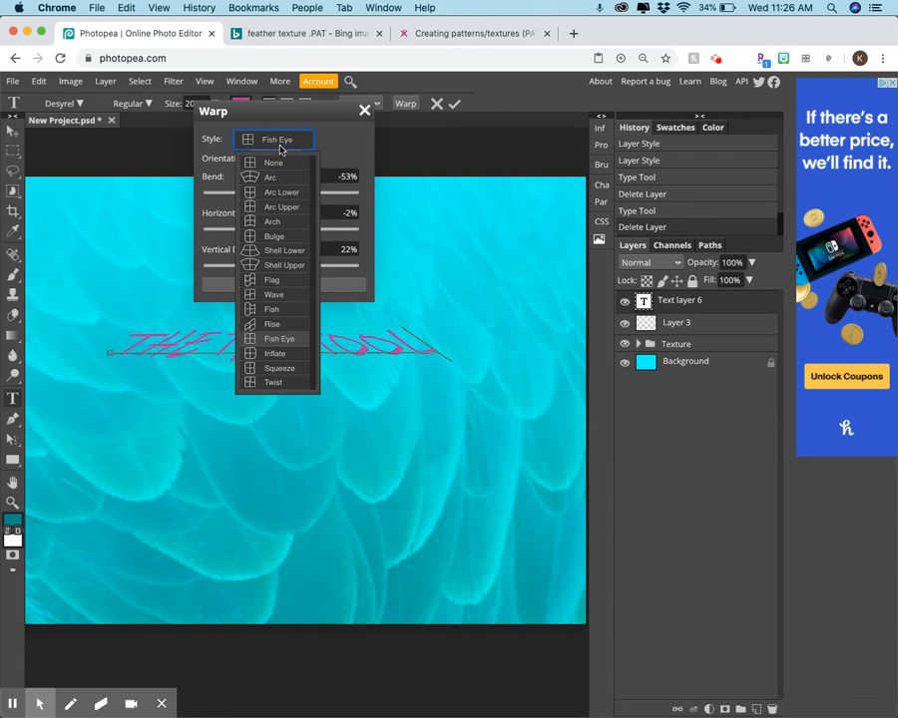
left_click(281, 295)
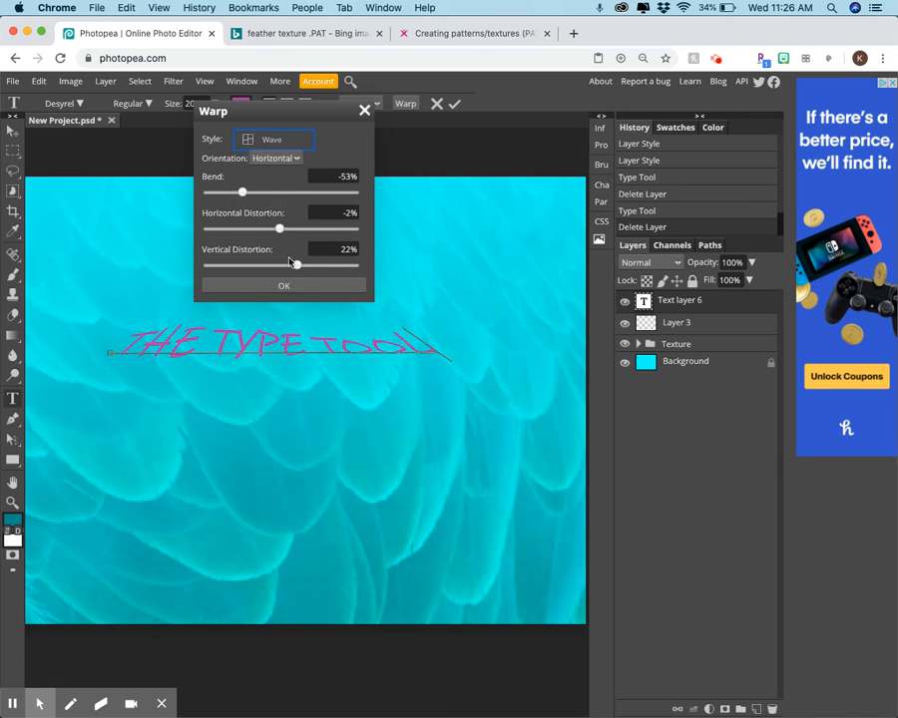
left_click_drag(241, 192, 285, 236)
left_click(364, 111)
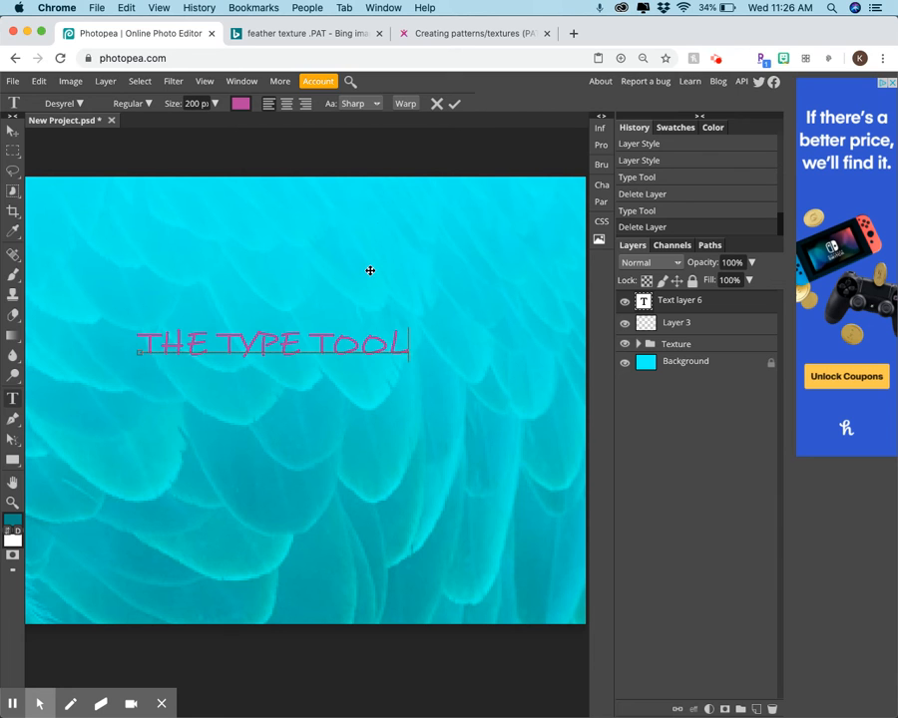
Commit the "THE TYPE TOOL" text and move it slightly down and to the right on the canvas
left_click(454, 106)
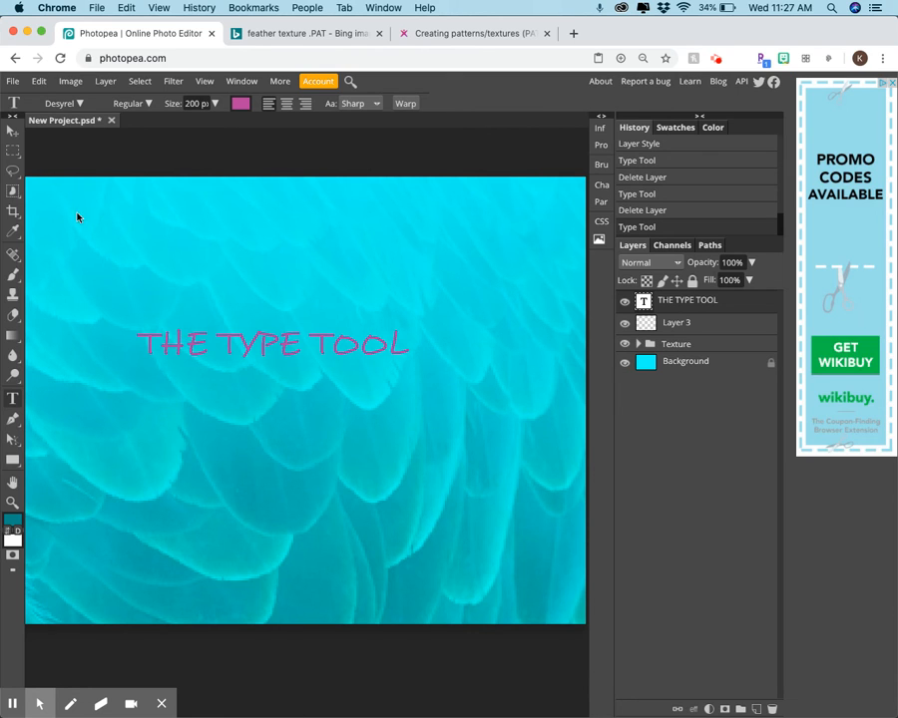
left_click(12, 133)
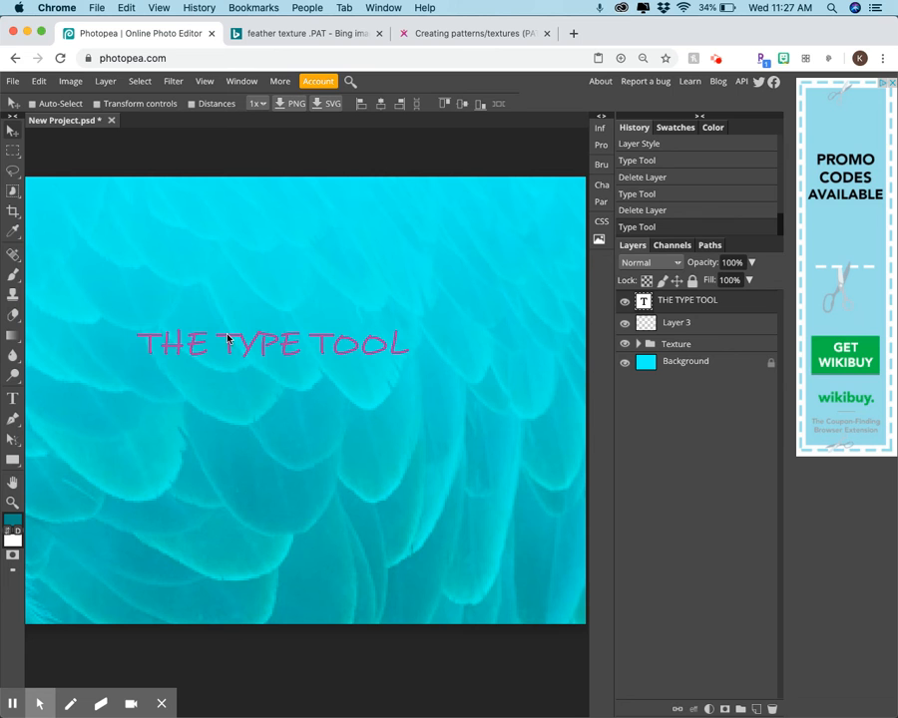
left_click_drag(230, 341, 244, 359)
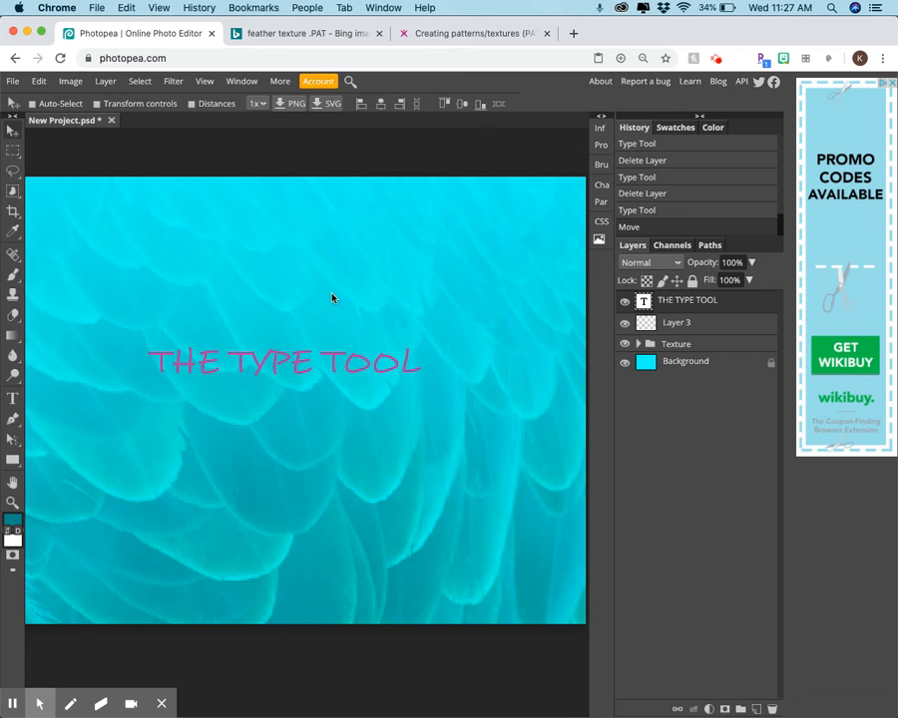
Try free-transforming the text to about 71% width and 268% height, and cancel the transformation
key("super+alt+t")
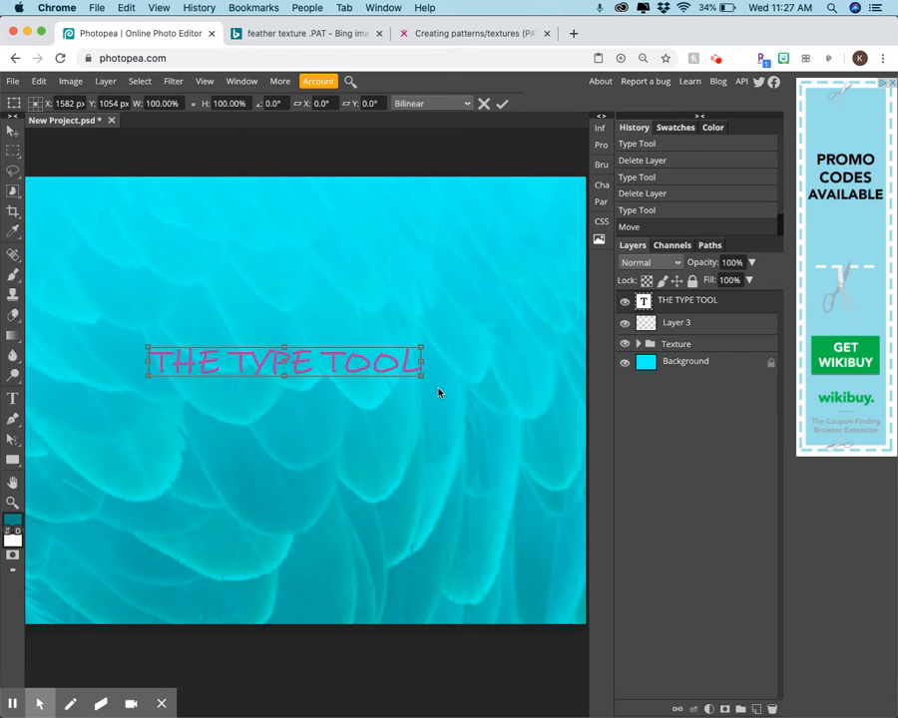
left_click_drag(420, 375, 455, 437)
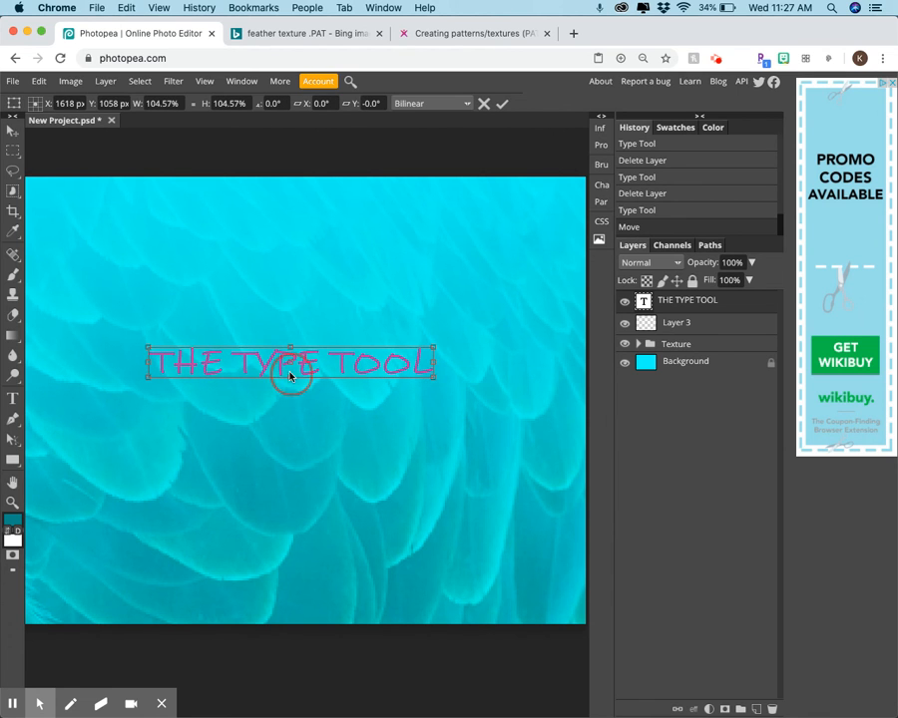
left_click_drag(290, 376, 291, 420)
left_click_drag(149, 388, 248, 387)
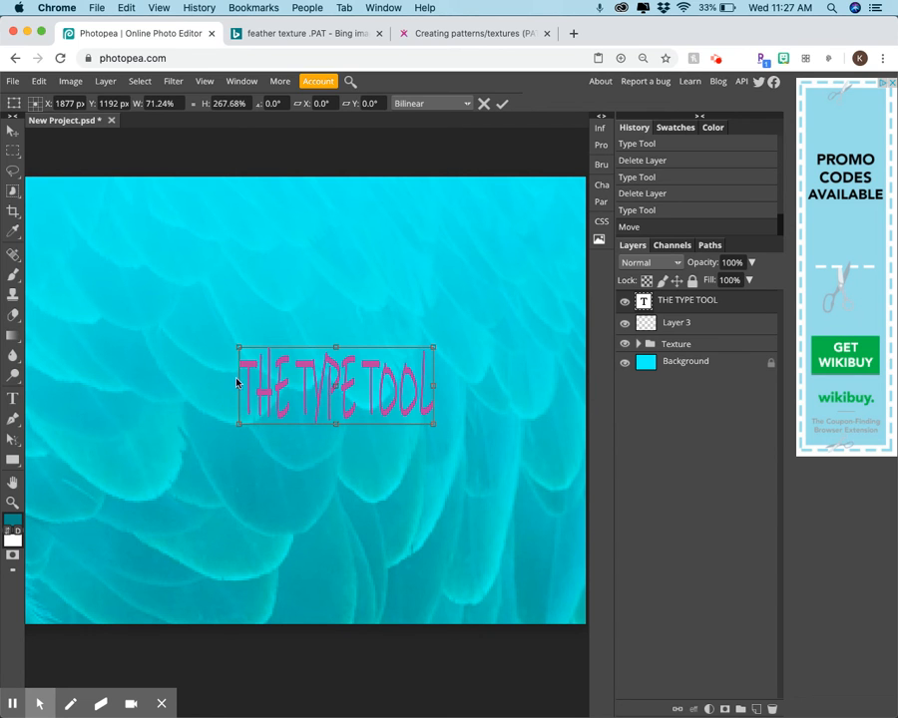
key("Escape")
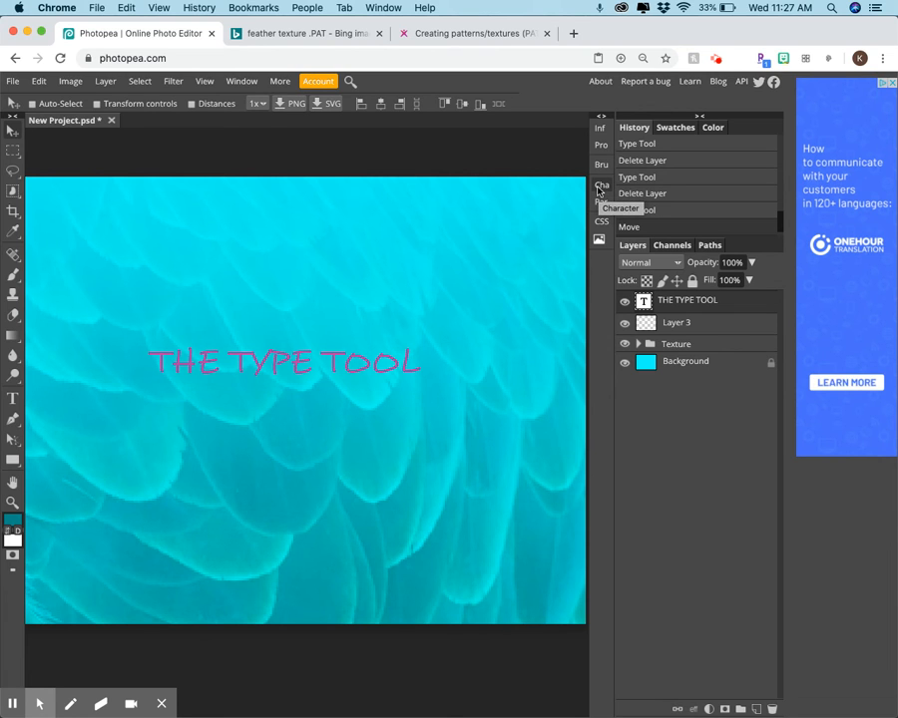
Open the character settings and apply bold to the whole "THE TYPE TOOL" text, deleting any stray text layer
left_click(601, 187)
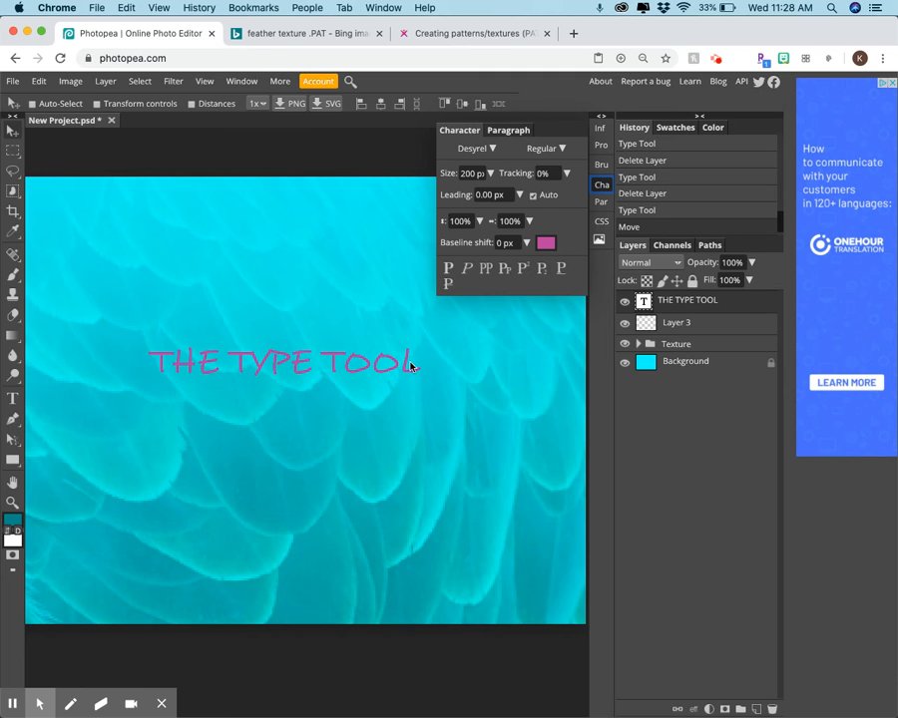
left_click(12, 397)
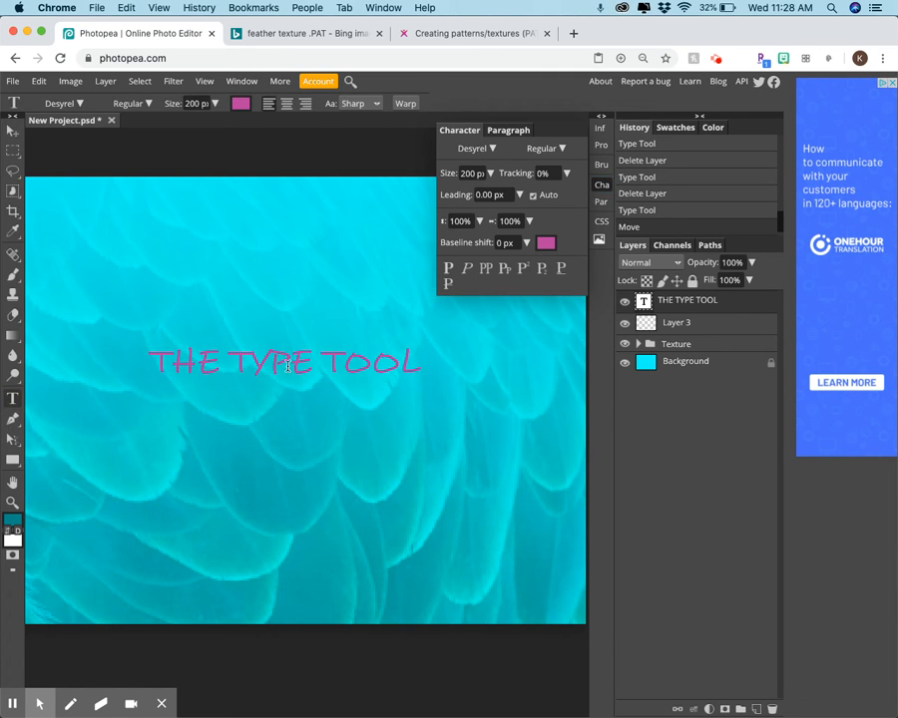
left_click(420, 364)
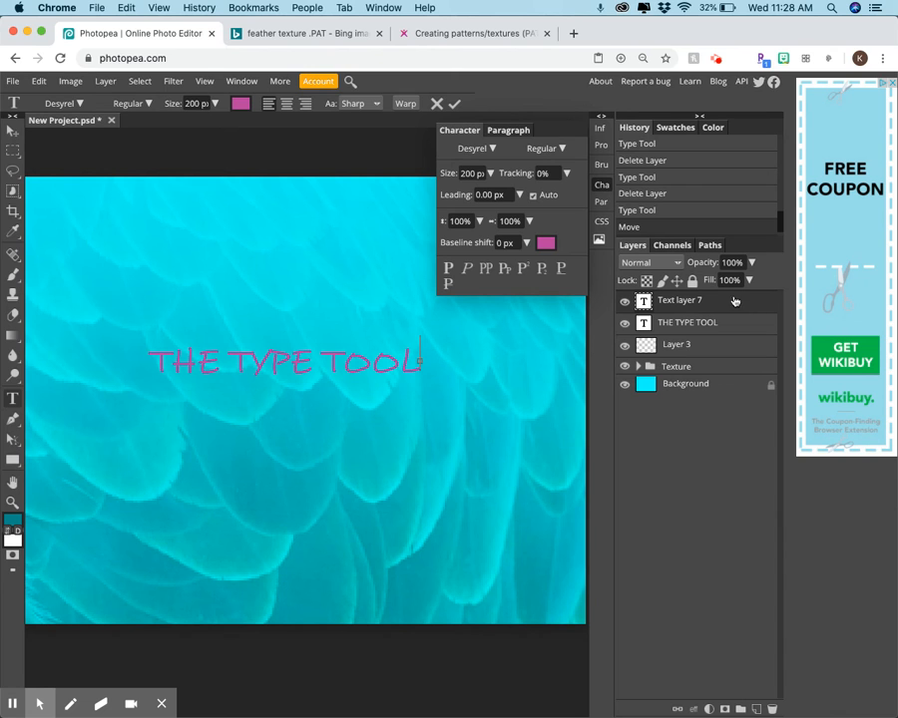
left_click(771, 708)
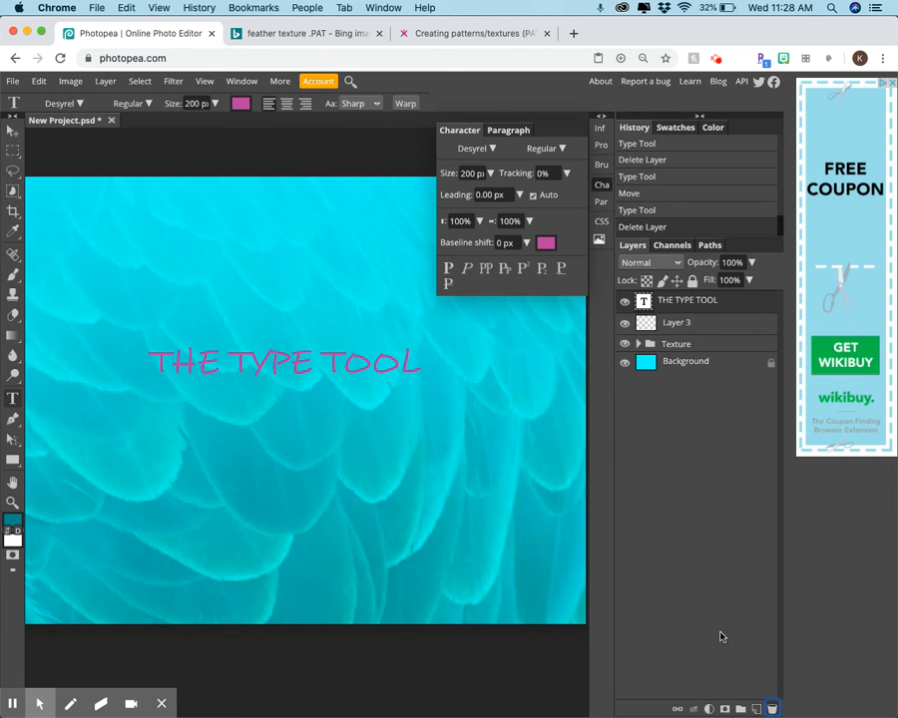
left_click(412, 368)
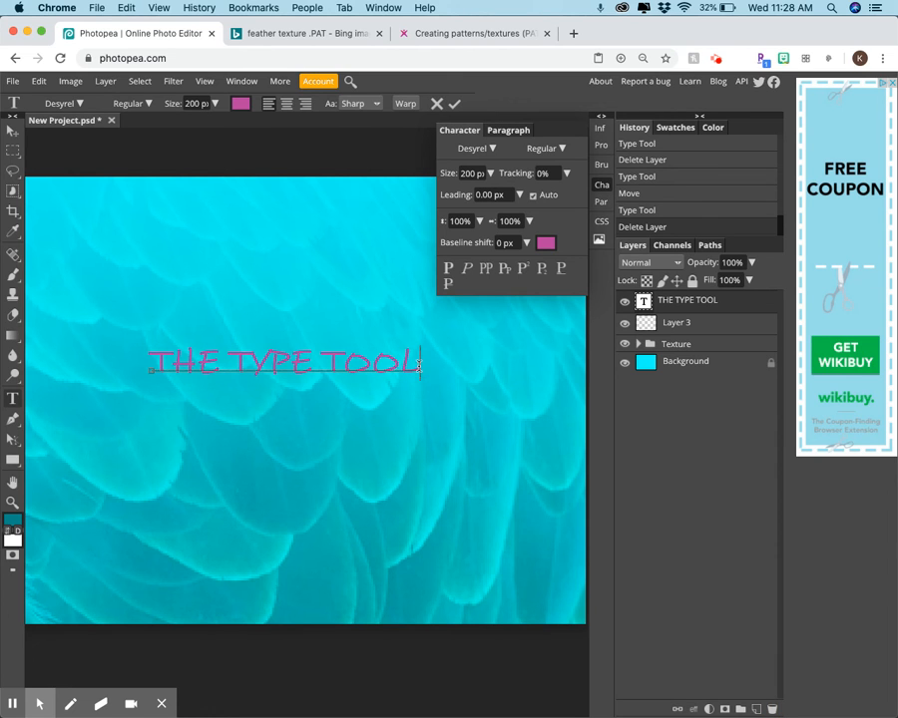
left_click_drag(419, 368, 61, 351)
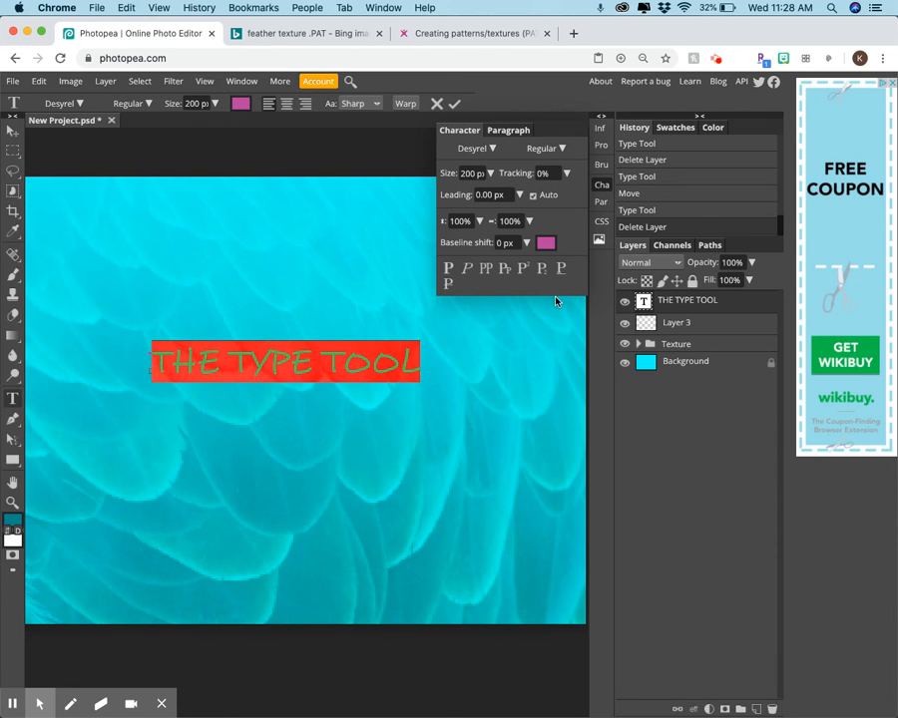
left_click(448, 268)
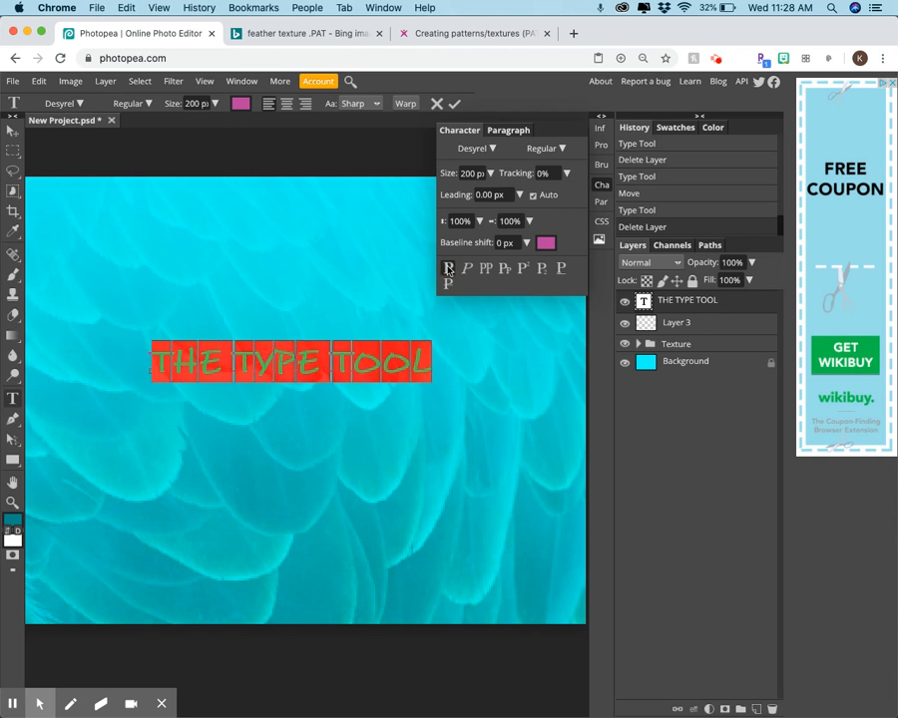
Toggle bold off and back on for the whole text to compare the two looks
left_click(404, 357)
left_click(430, 362)
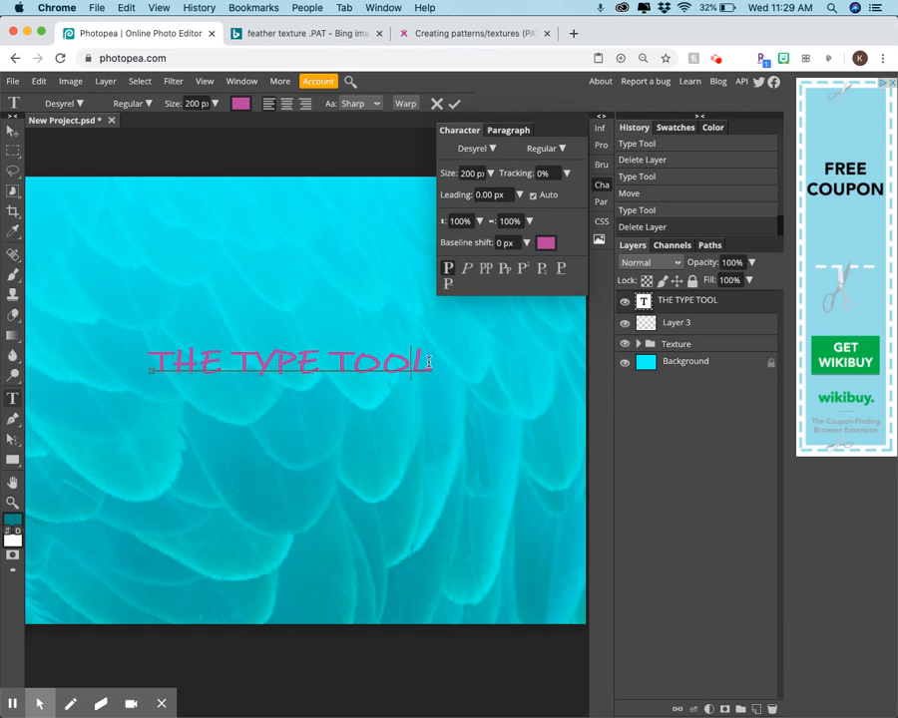
left_click_drag(426, 364, 111, 384)
left_click(448, 268)
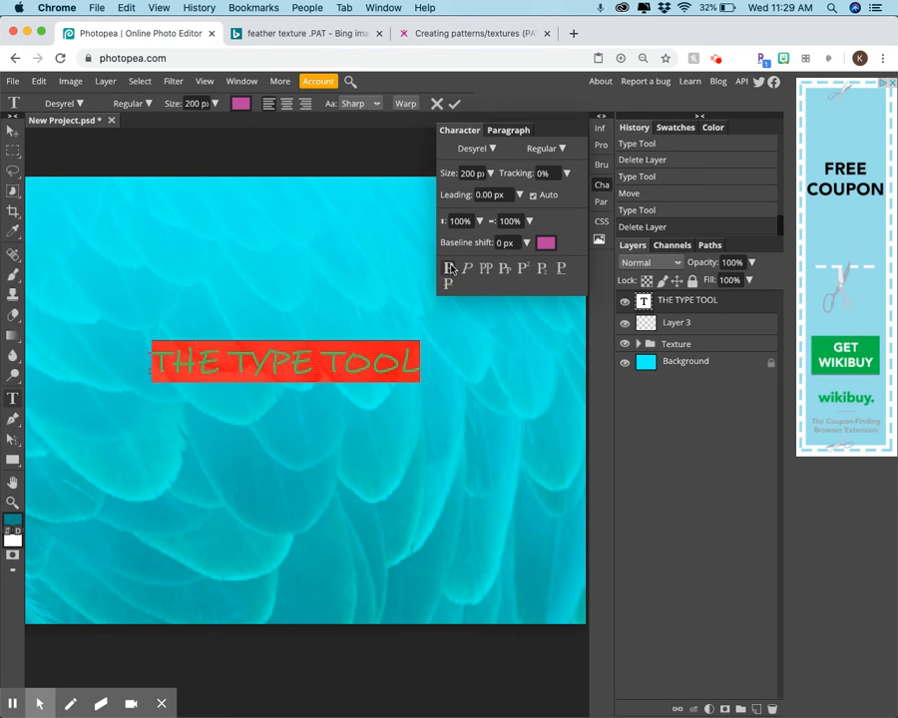
left_click(414, 382)
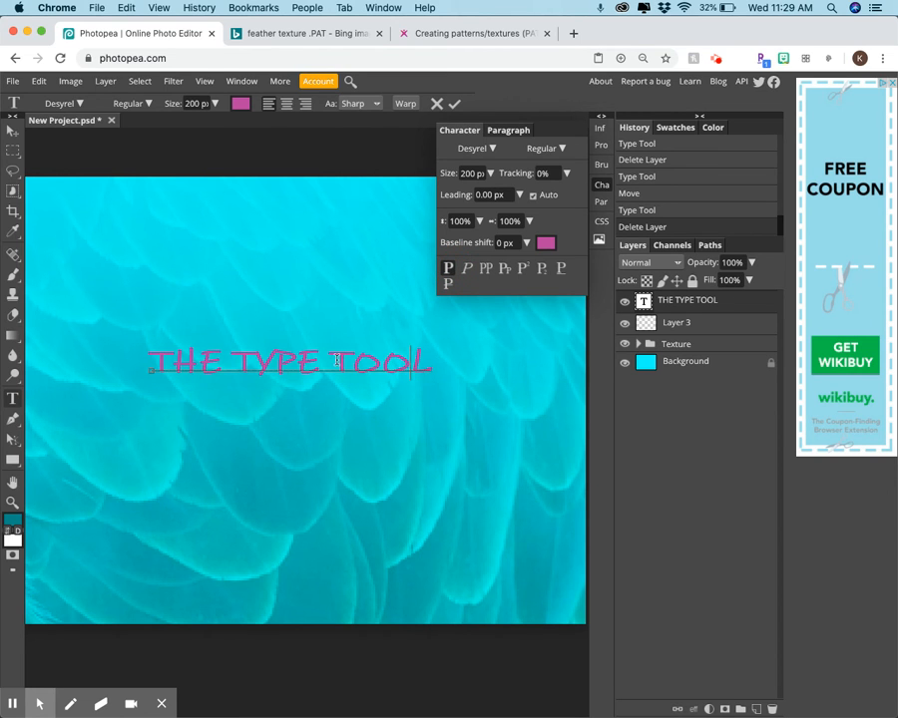
left_click_drag(429, 365, 93, 387)
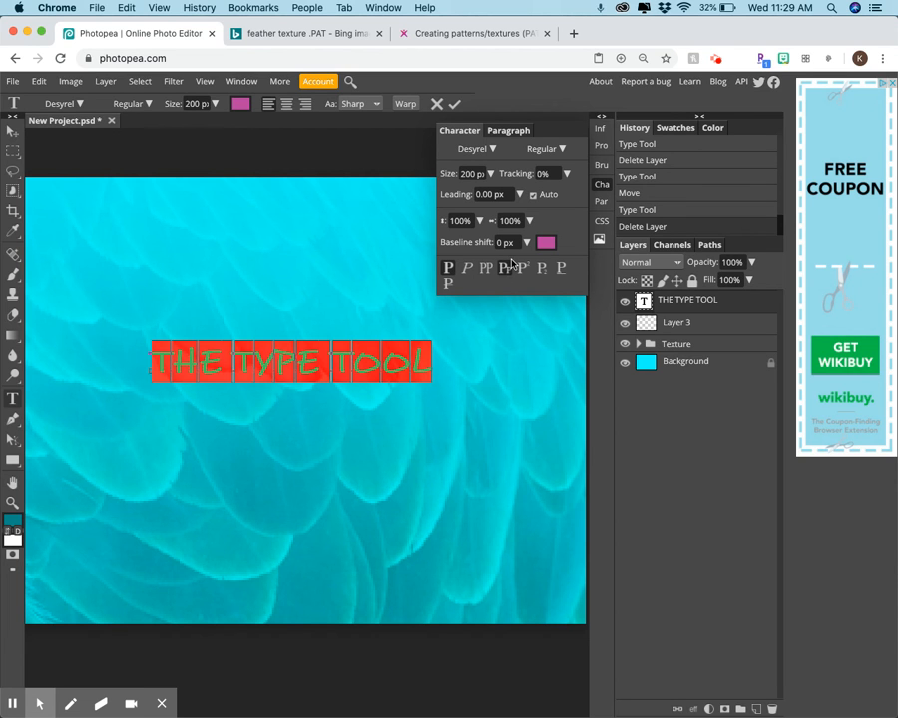
left_click(424, 365)
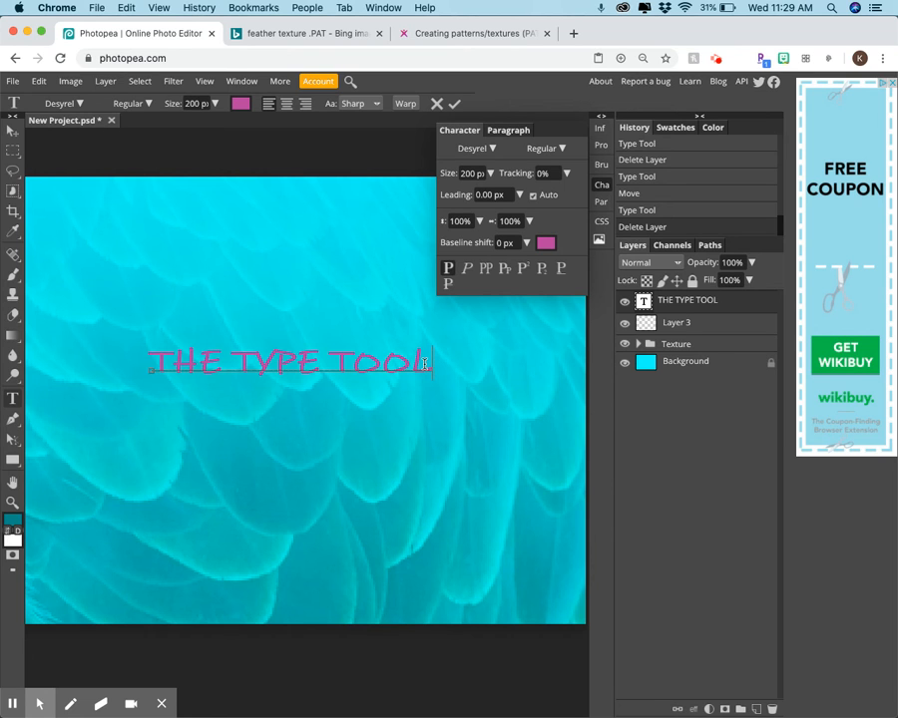
Add a Bevel and Emboss style to the text layer with depth 425% and size 13 px
left_click(754, 304)
double_click(755, 305)
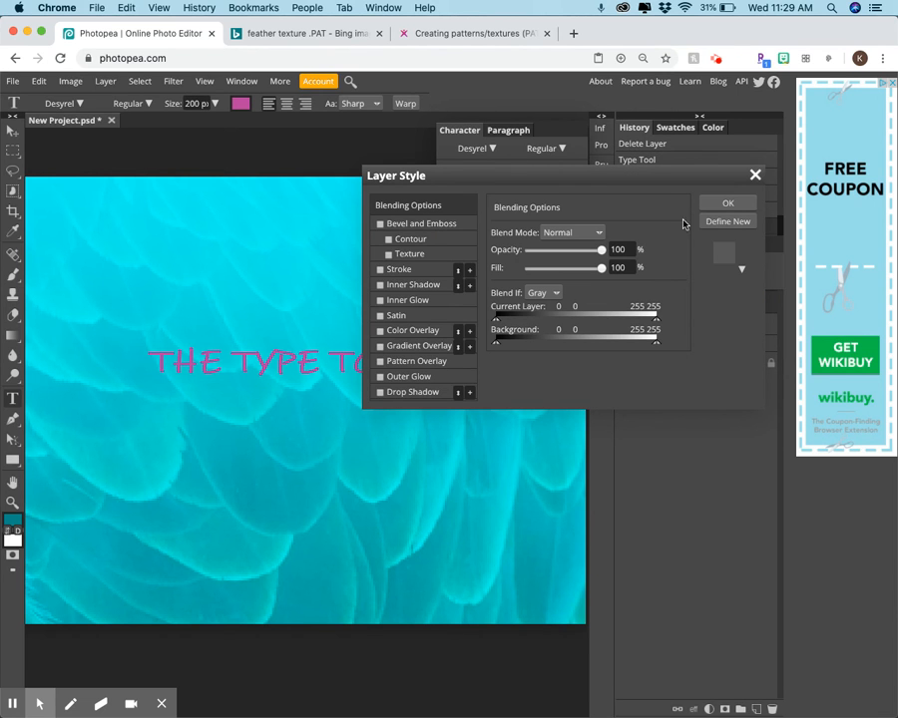
left_click_drag(656, 178, 673, 109)
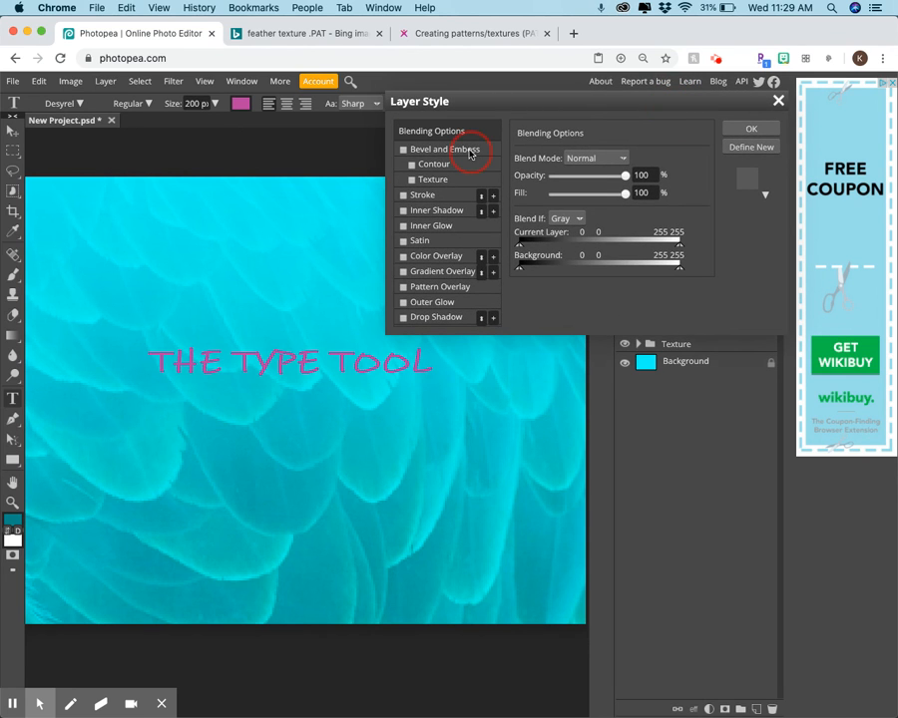
left_click(450, 153)
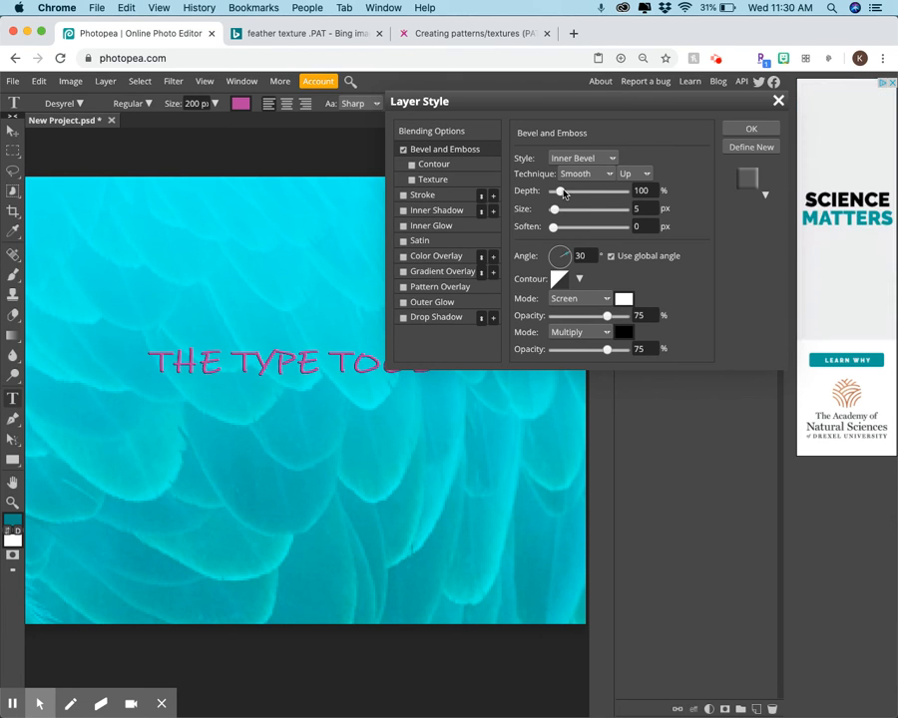
mouse_move(564, 192)
left_mouse_down()
mouse_move(584, 191)
mouse_move(558, 211)
mouse_move(571, 209)
left_mouse_up()
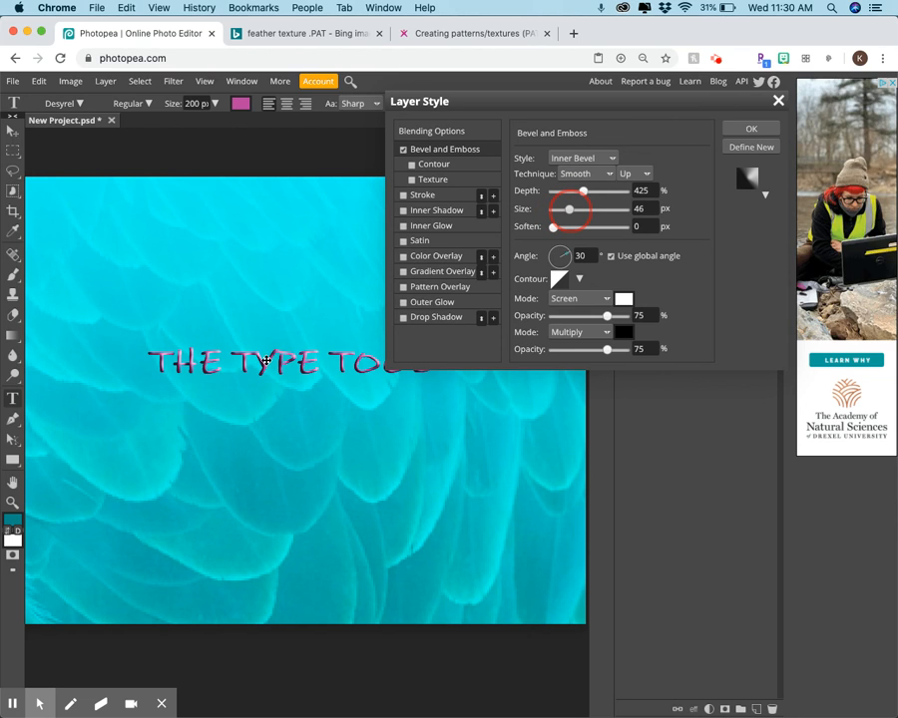
left_click(569, 209)
left_click_drag(559, 213, 554, 211)
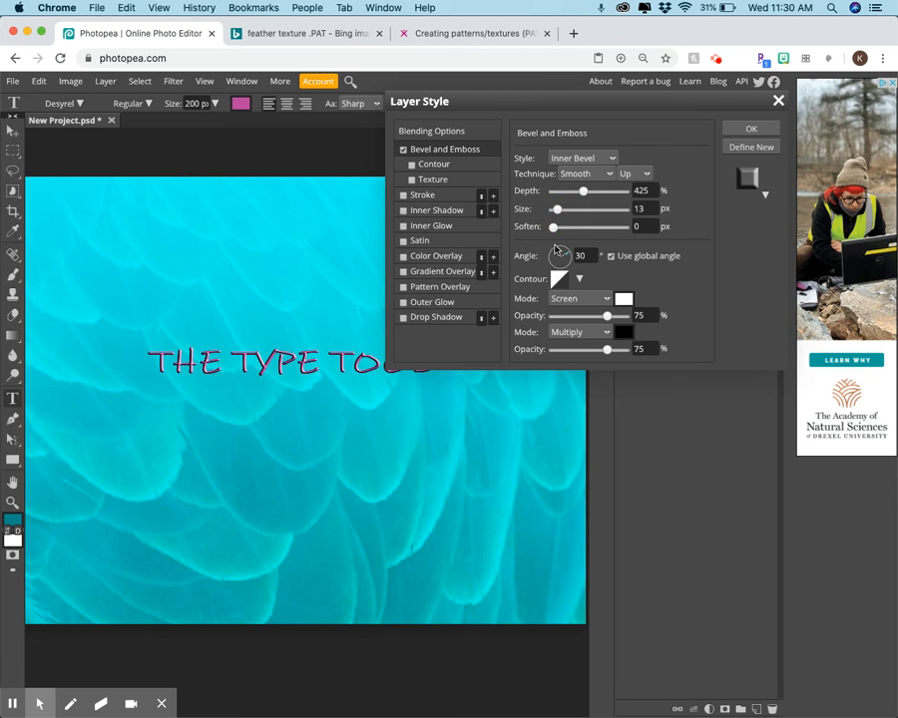
Add a Pattern Overlay to the text layer using the orangeslices pattern
left_click(447, 289)
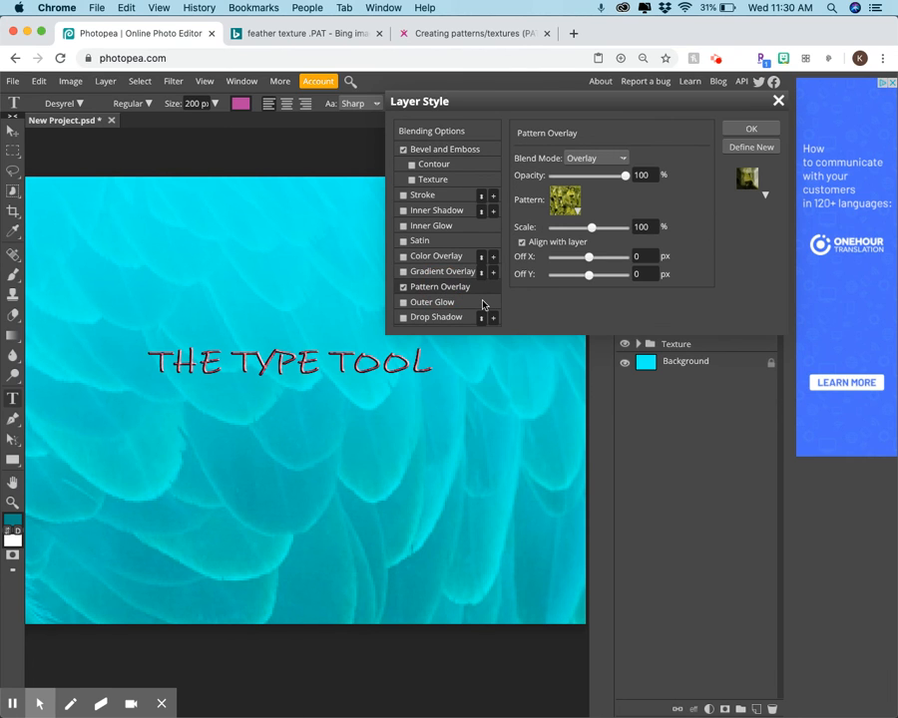
left_click(578, 210)
left_click(579, 211)
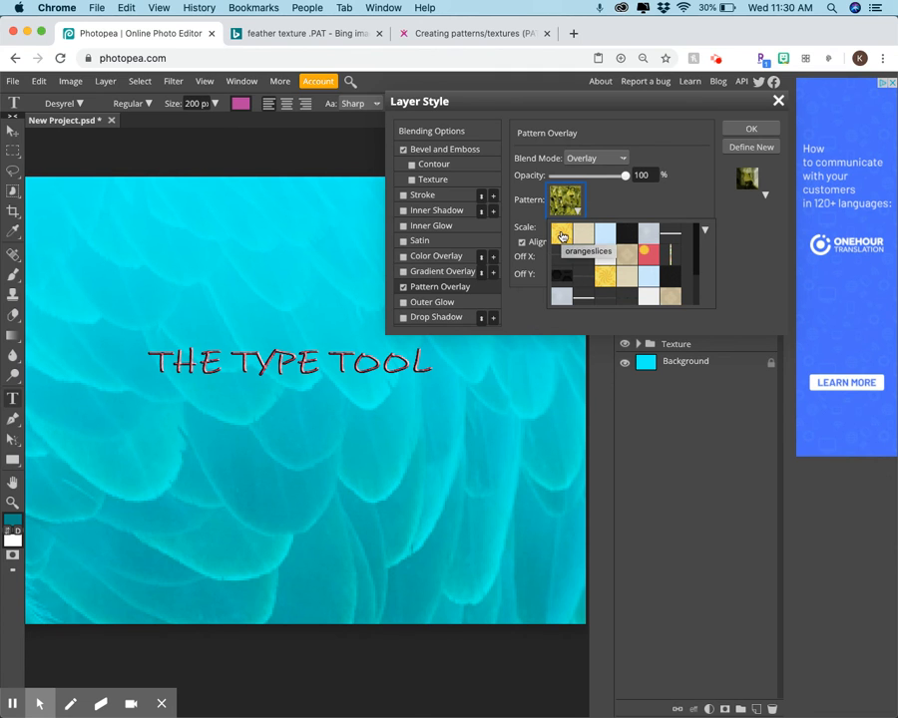
left_click(562, 237)
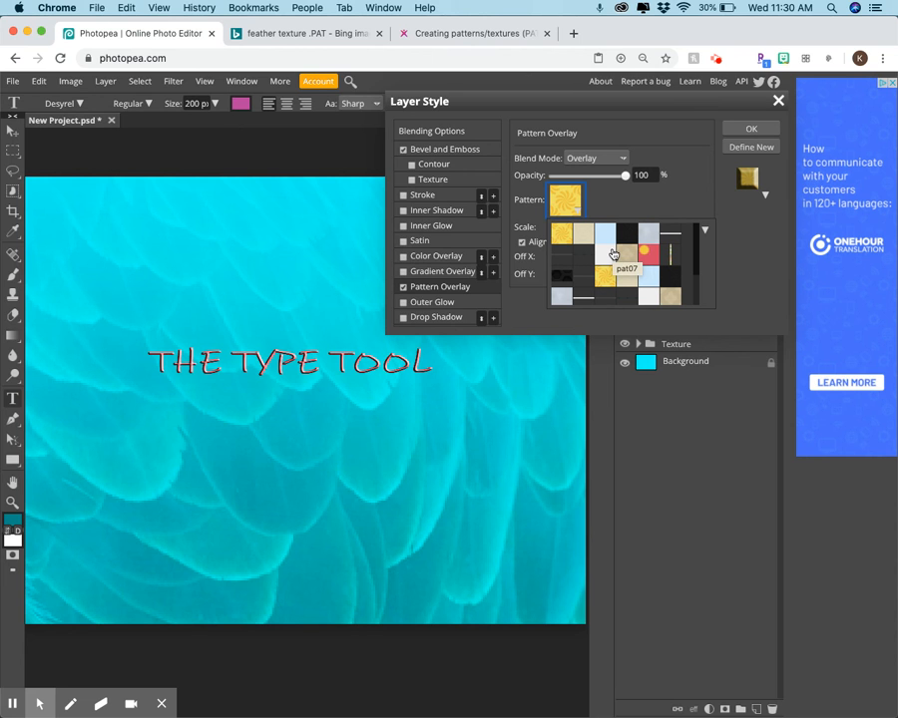
Change the text's Pattern Overlay to the Blue Daisies pattern, keeping the Overlay blend mode
scroll(613, 254, "down", 2)
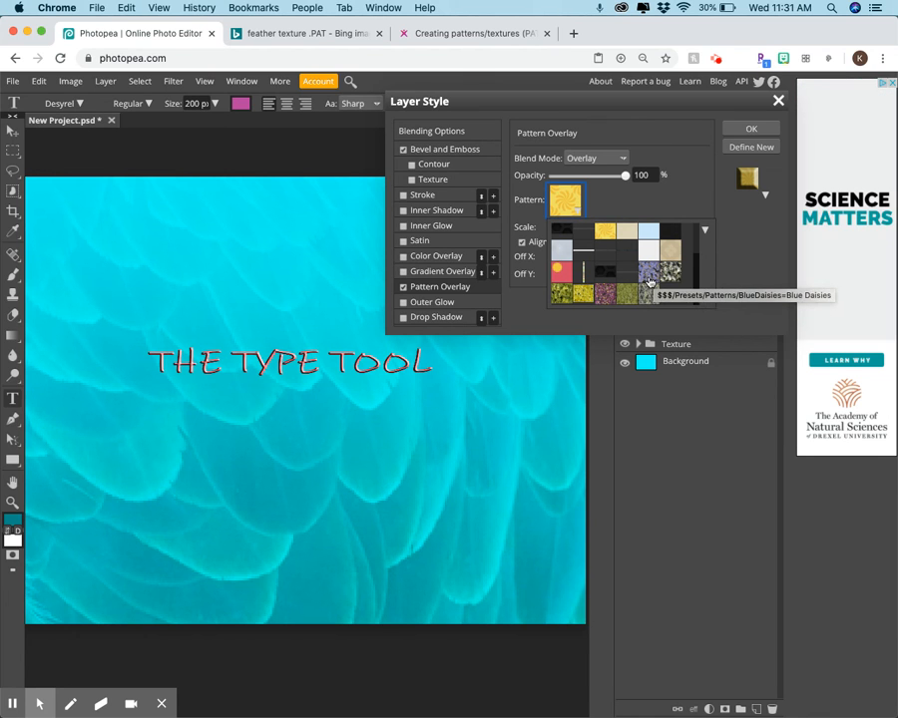
left_click(649, 281)
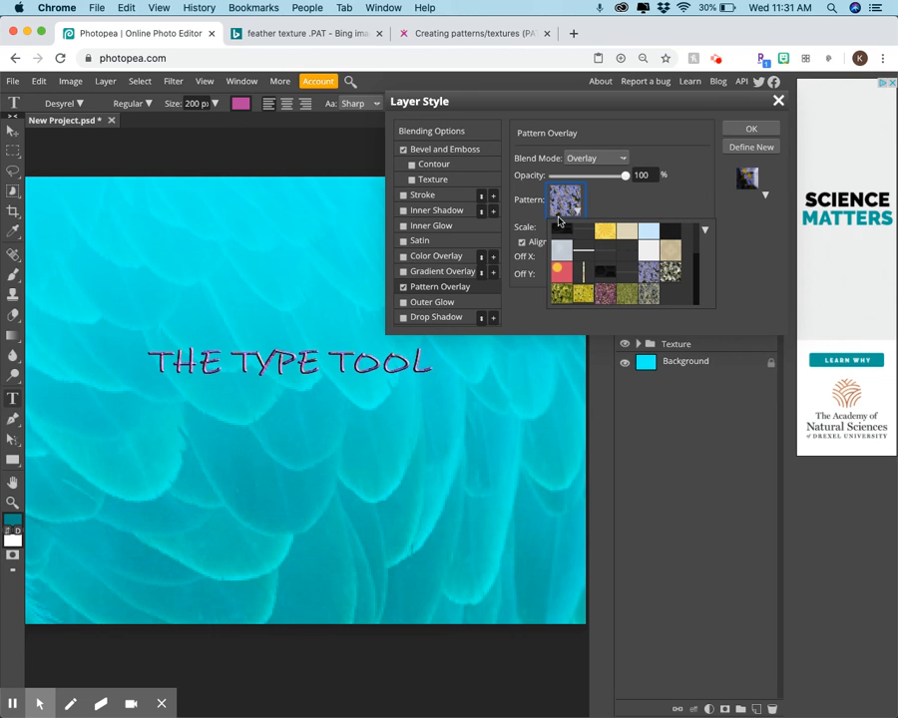
left_click(614, 206)
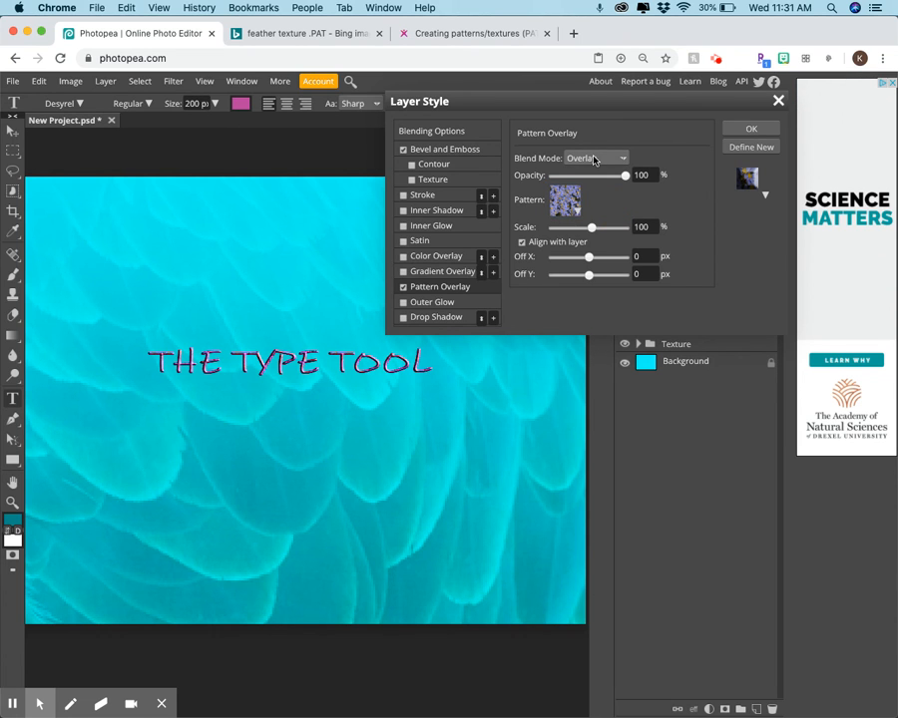
left_click(595, 159)
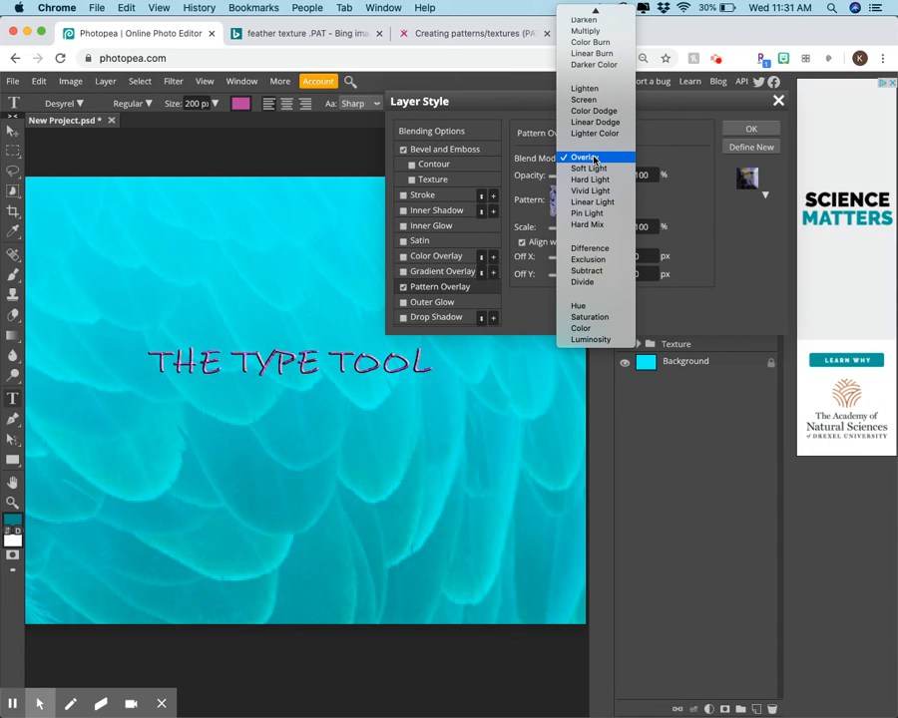
left_click(593, 157)
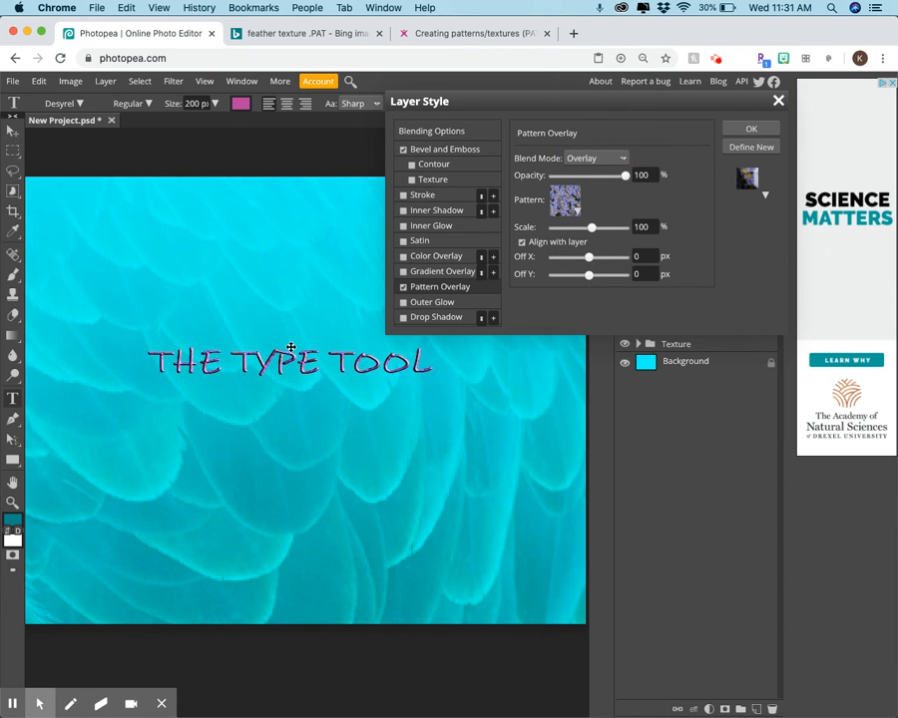
Compare the Normal and Overlay blend modes on the lettering up close, keep Overlay, and set the pattern scale to 148%
key("z")
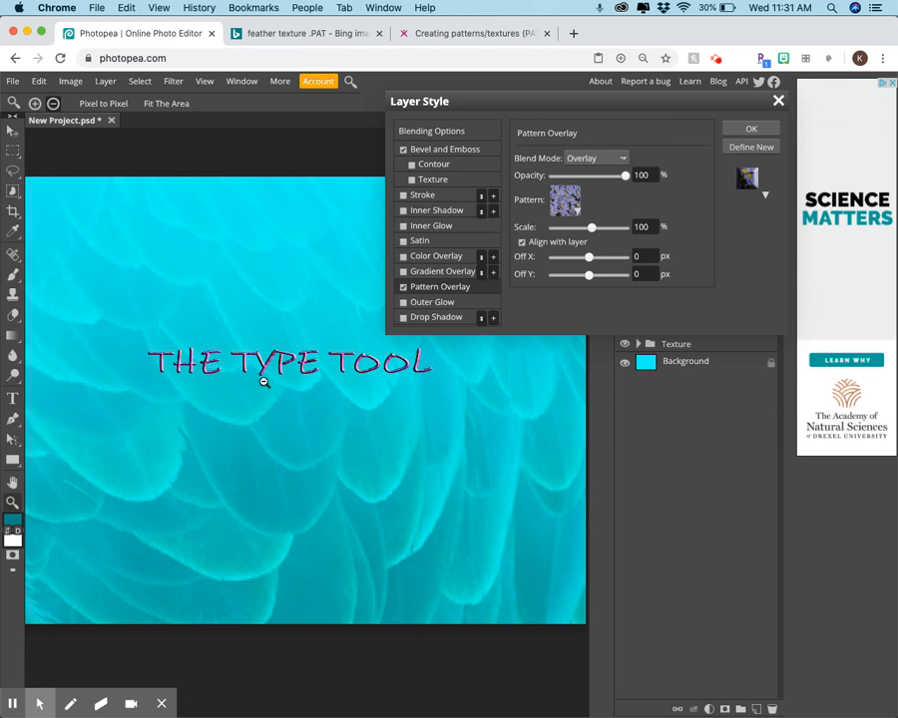
left_click(341, 367)
left_click(339, 366)
left_click(338, 365)
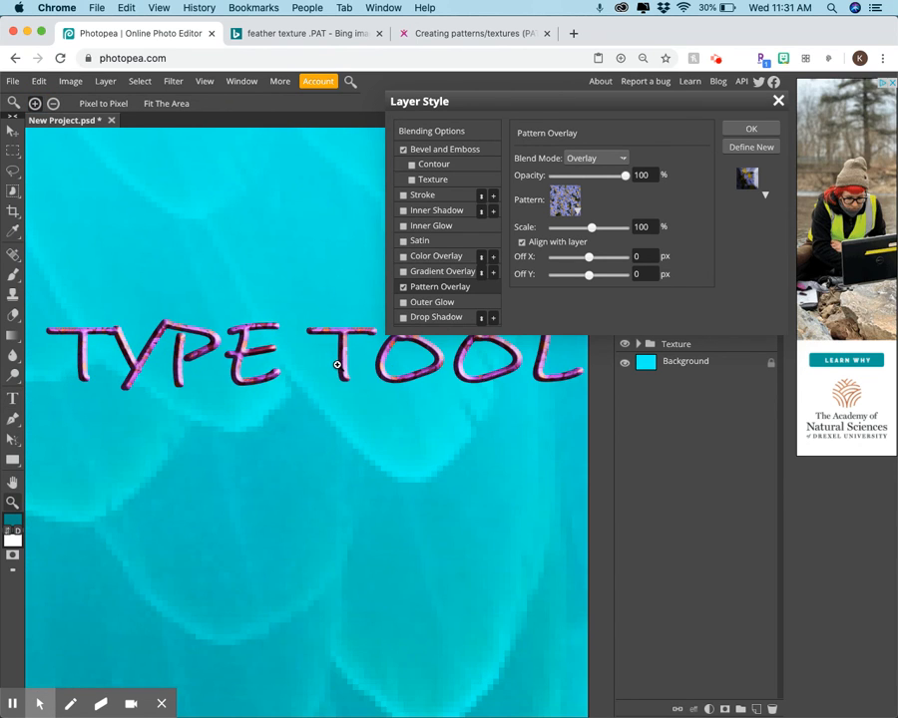
left_click(338, 365)
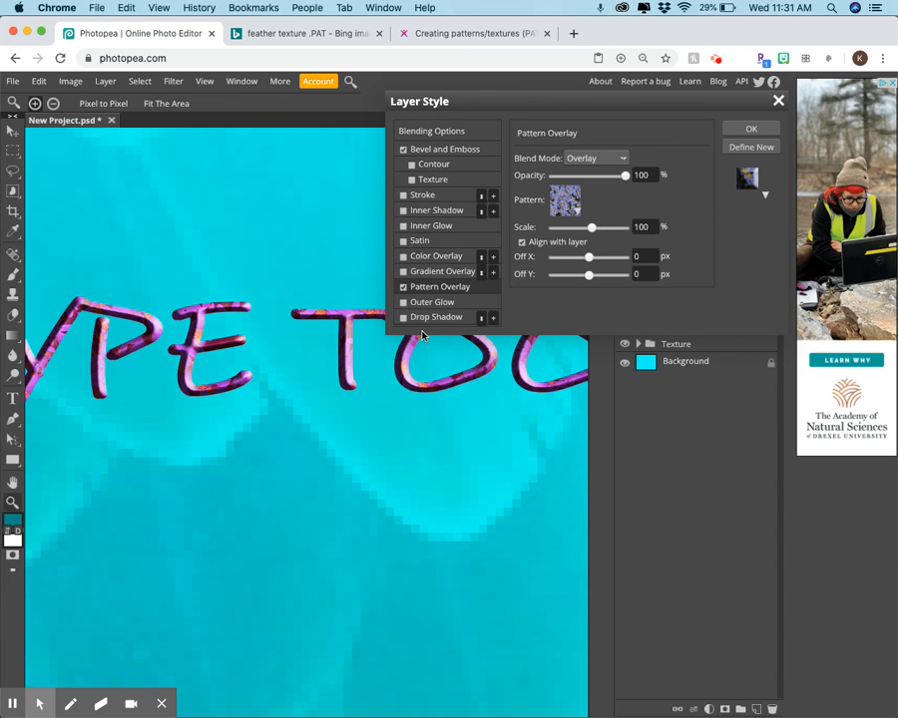
left_click(596, 158)
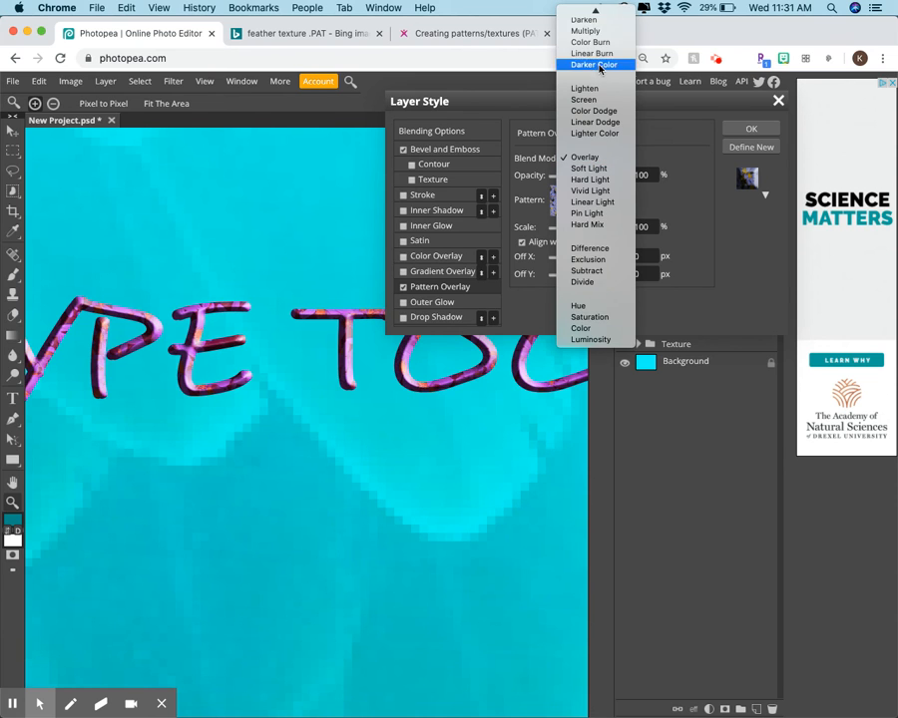
left_click(591, 12)
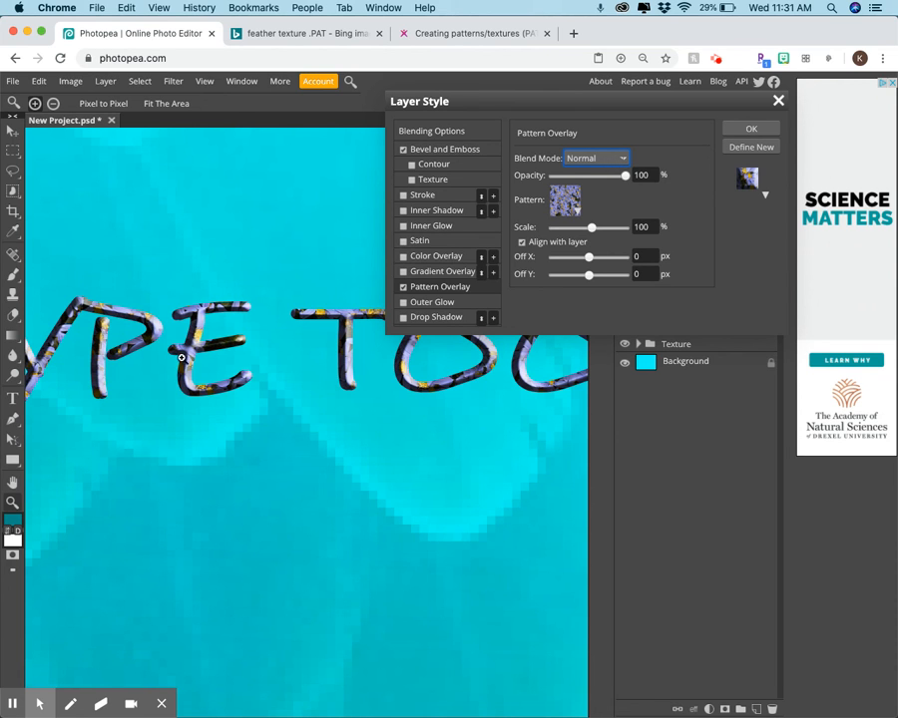
left_click(600, 159)
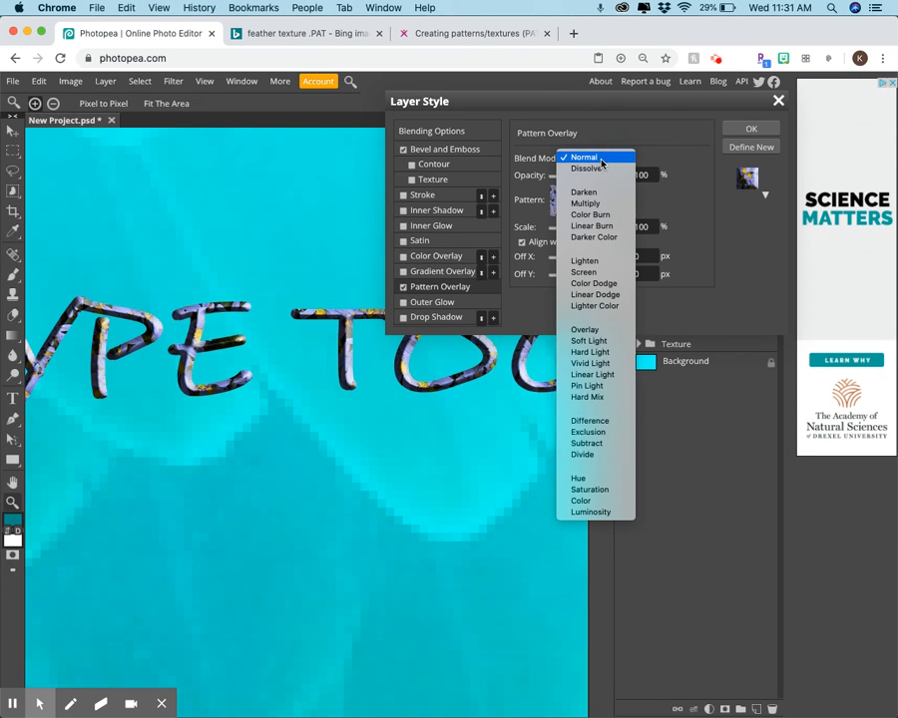
left_click(586, 330)
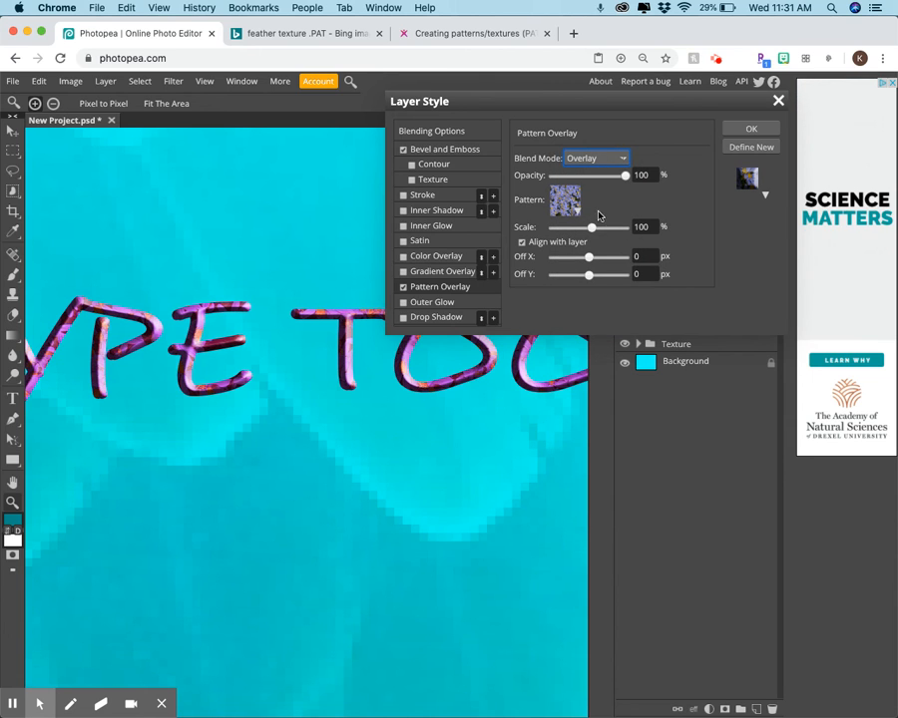
mouse_move(592, 229)
left_mouse_down()
mouse_move(608, 230)
mouse_move(571, 232)
mouse_move(593, 232)
left_mouse_up()
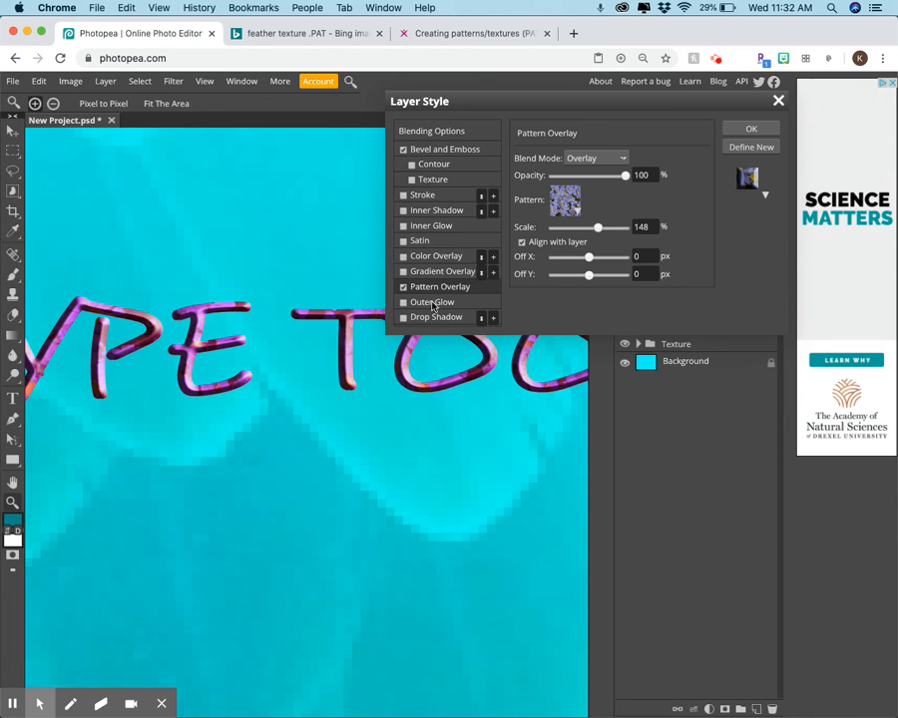
Add an Inner Shadow with 4 px distance and a Drop Shadow with 57% opacity, 27 px distance and 13 px size
left_click(428, 212)
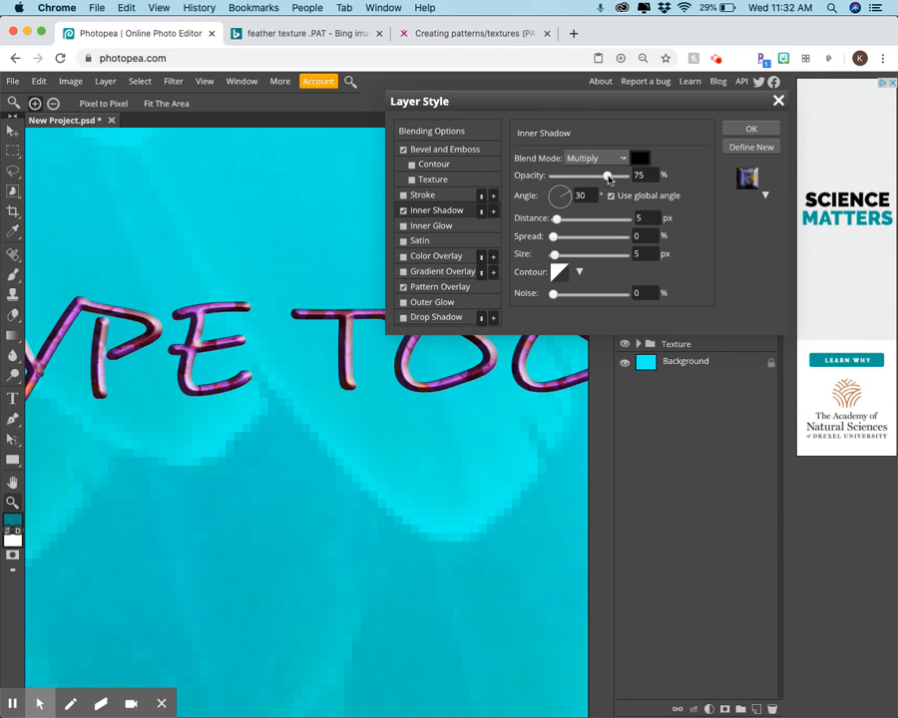
left_click(561, 221)
left_click_drag(565, 221, 561, 222)
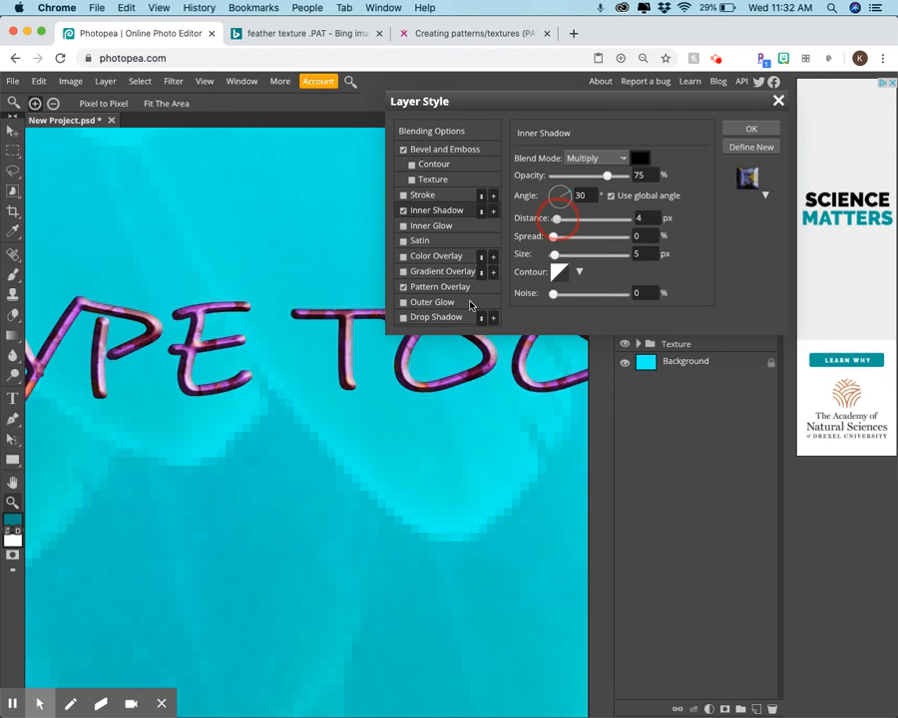
left_click(419, 318)
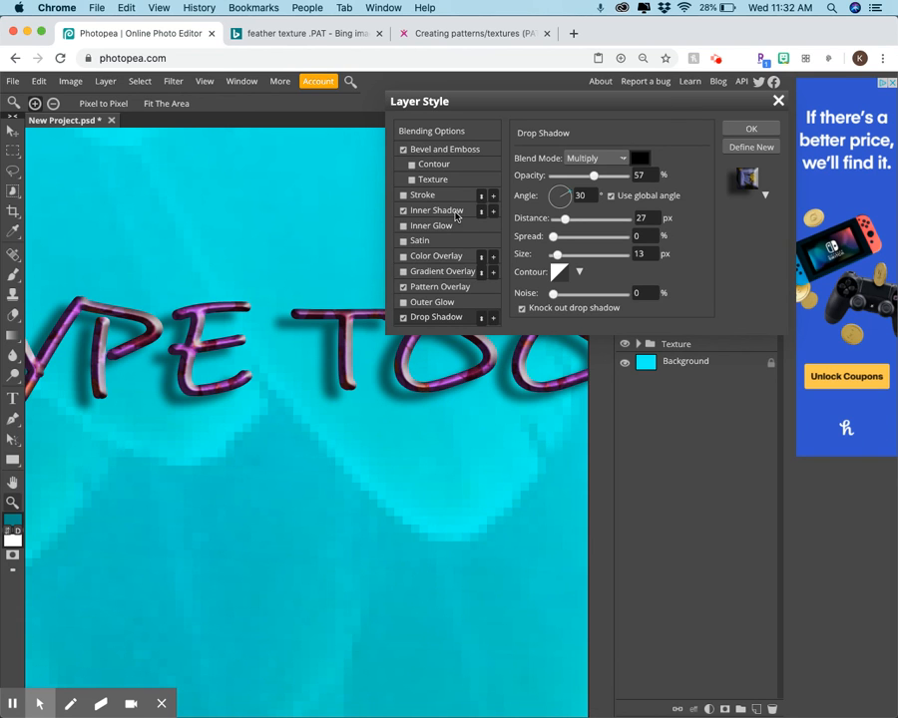
left_click(751, 129)
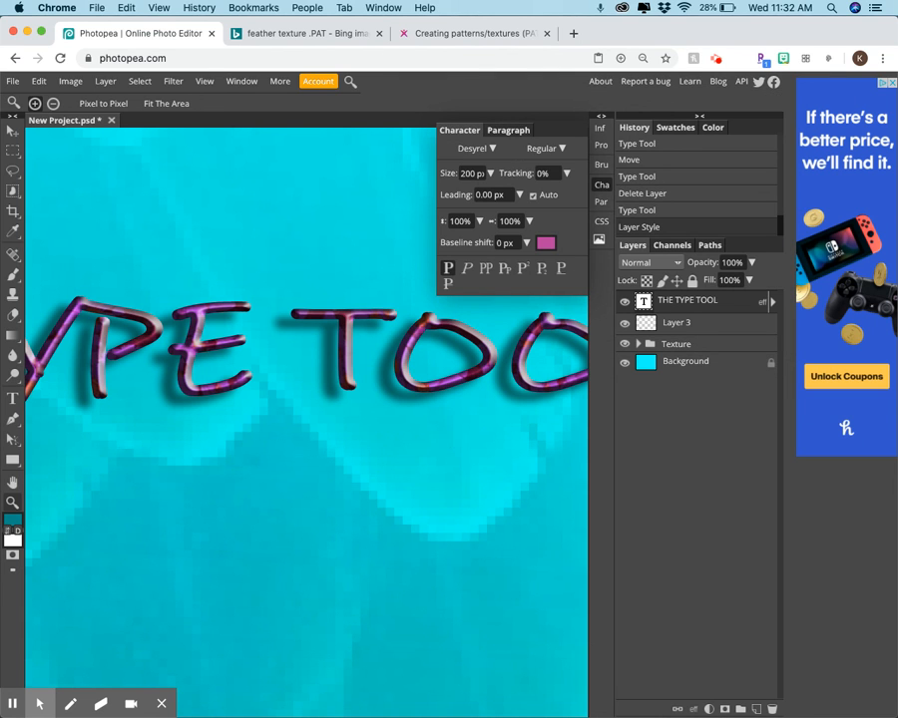
Add a separate text layer reading "The" above the start of the styled text
left_click(55, 104)
left_click(253, 419)
left_click(226, 447)
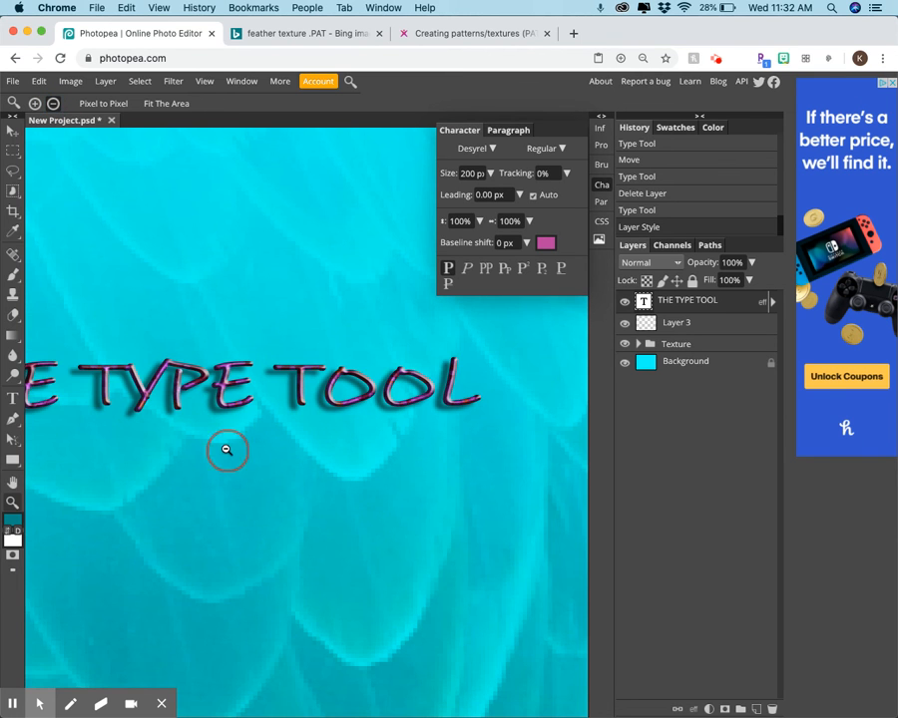
left_click(225, 449)
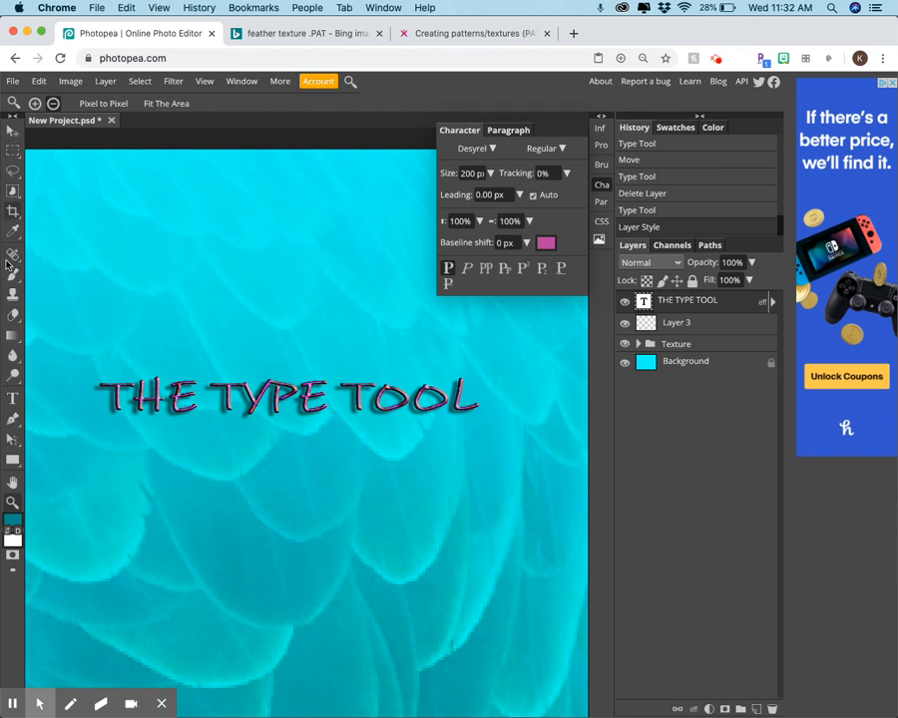
left_click(12, 398)
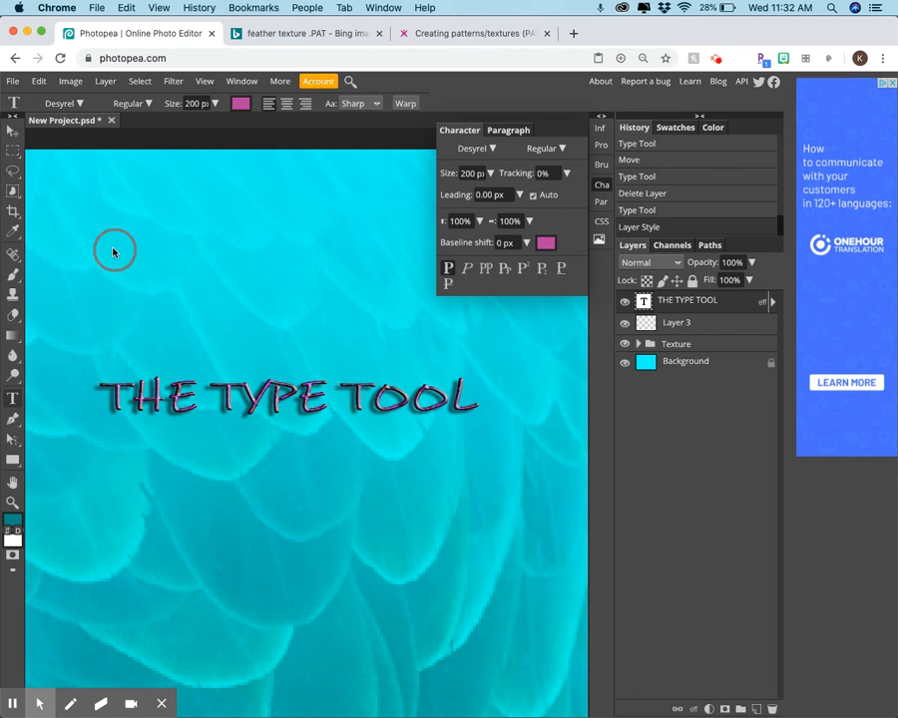
left_click(113, 252)
type("The")
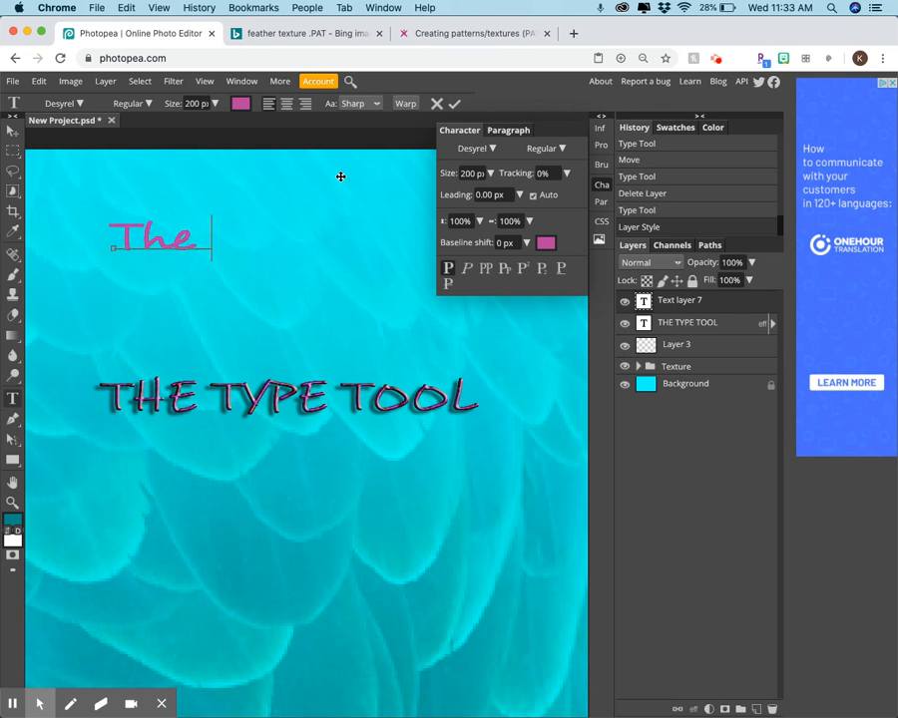
left_click(453, 104)
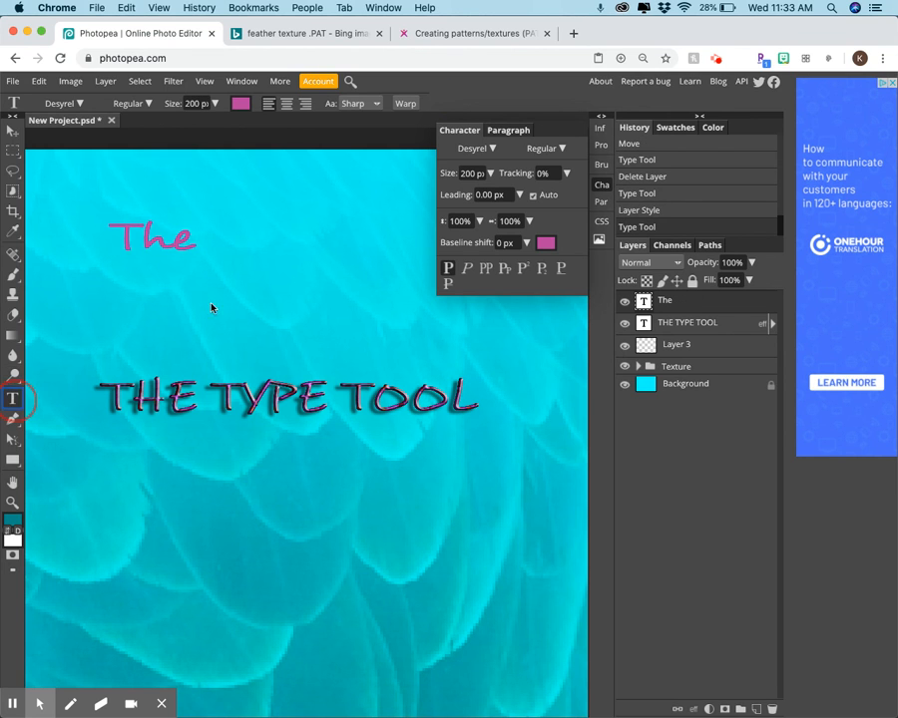
Add two more separate text layers, "Type" and "Tool", stepping down to the right of "The"
left_click(248, 316)
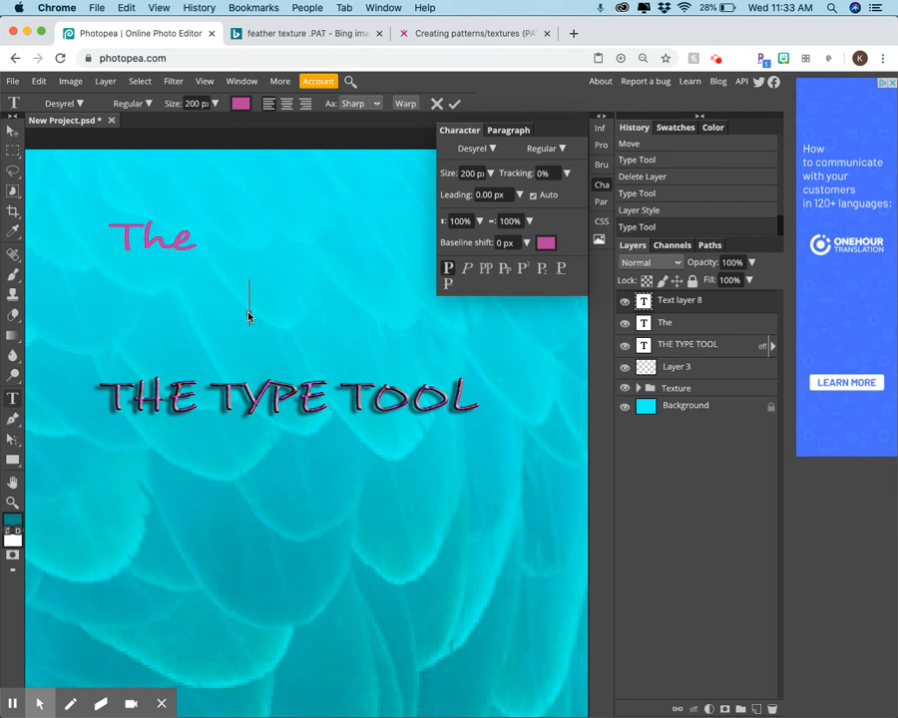
type("Type")
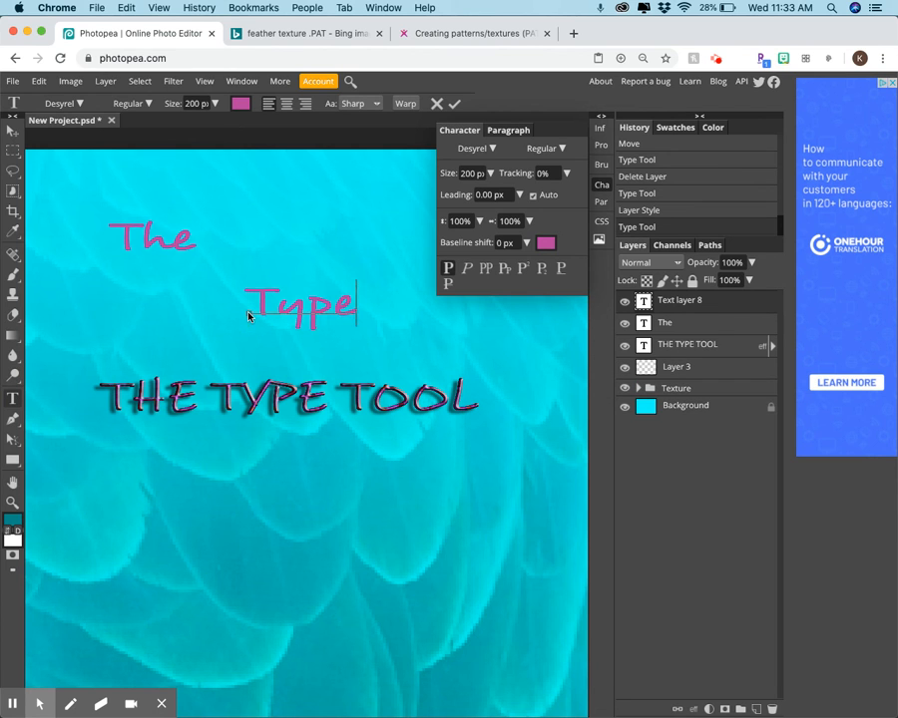
left_click(12, 314)
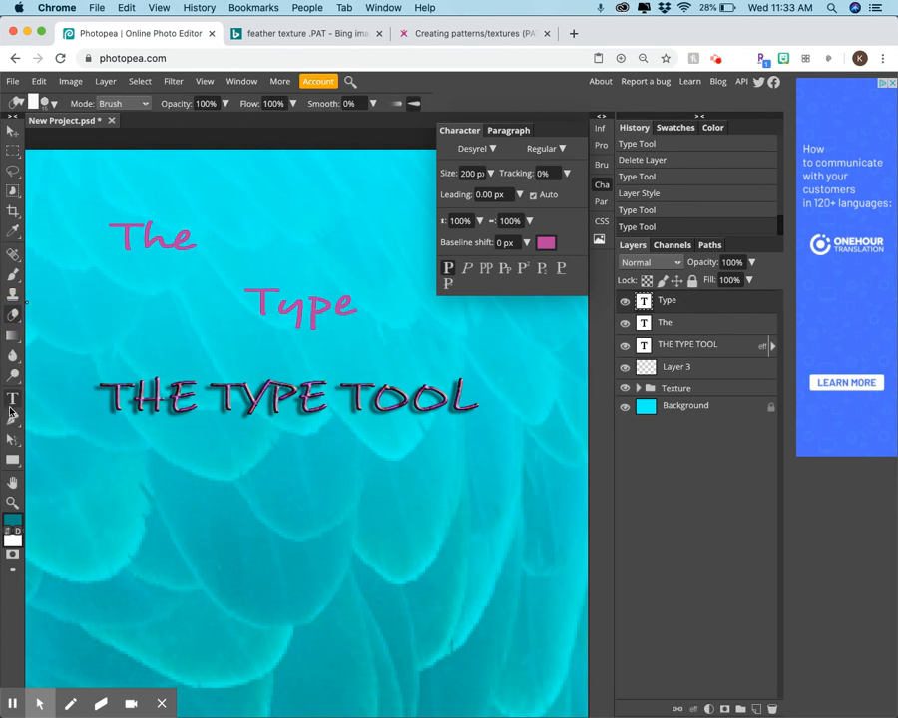
left_click(405, 350)
type("Tool")
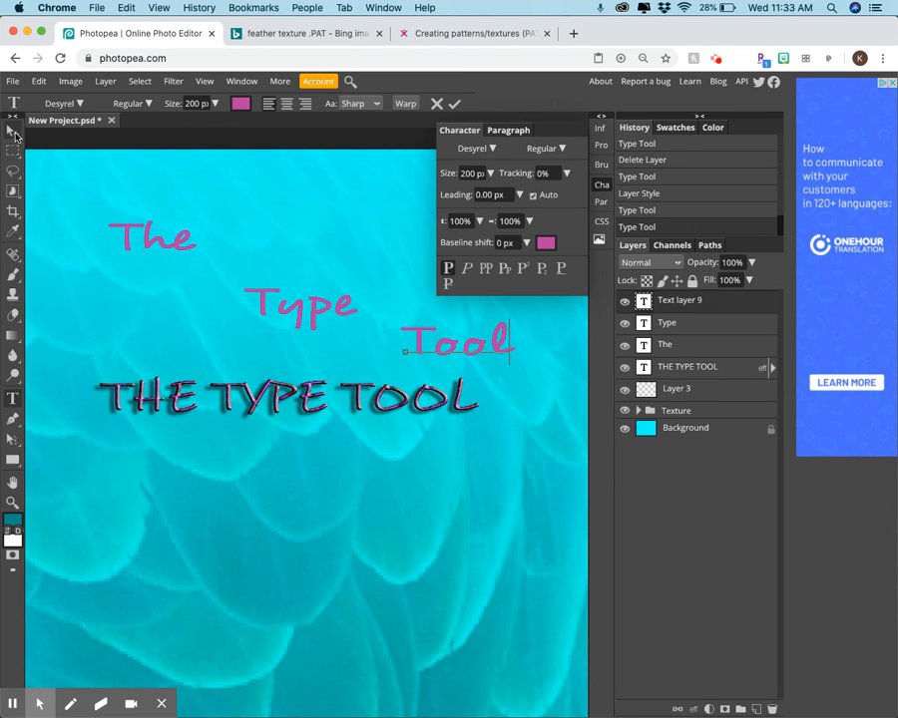
left_click(454, 103)
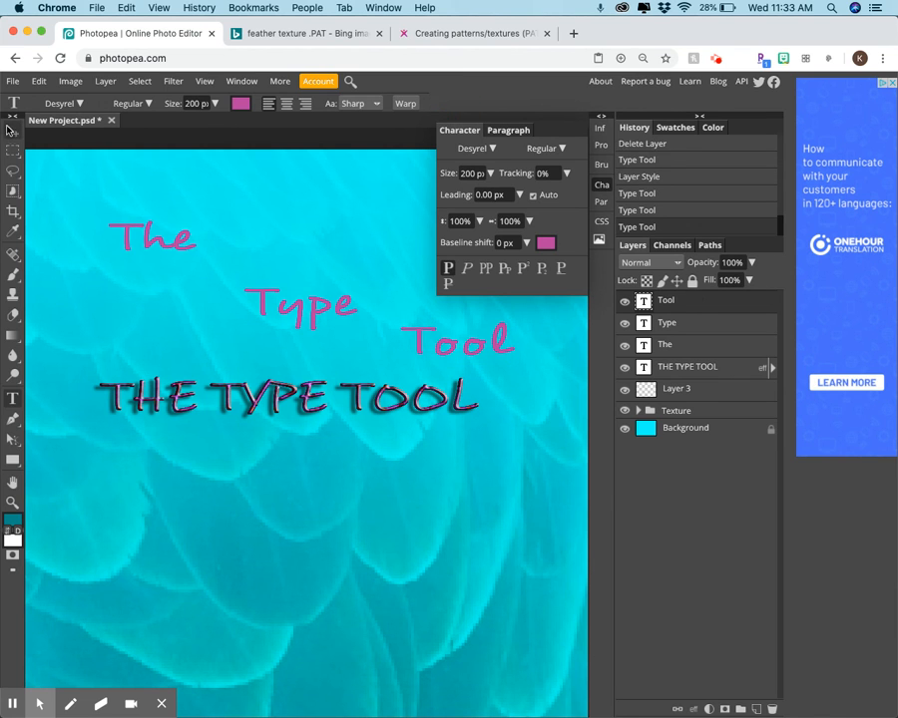
Move the word layers individually: "Tool" to the right, "Type" slightly up and right, and "The" to the left
left_click(9, 129)
left_click_drag(166, 244, 239, 247)
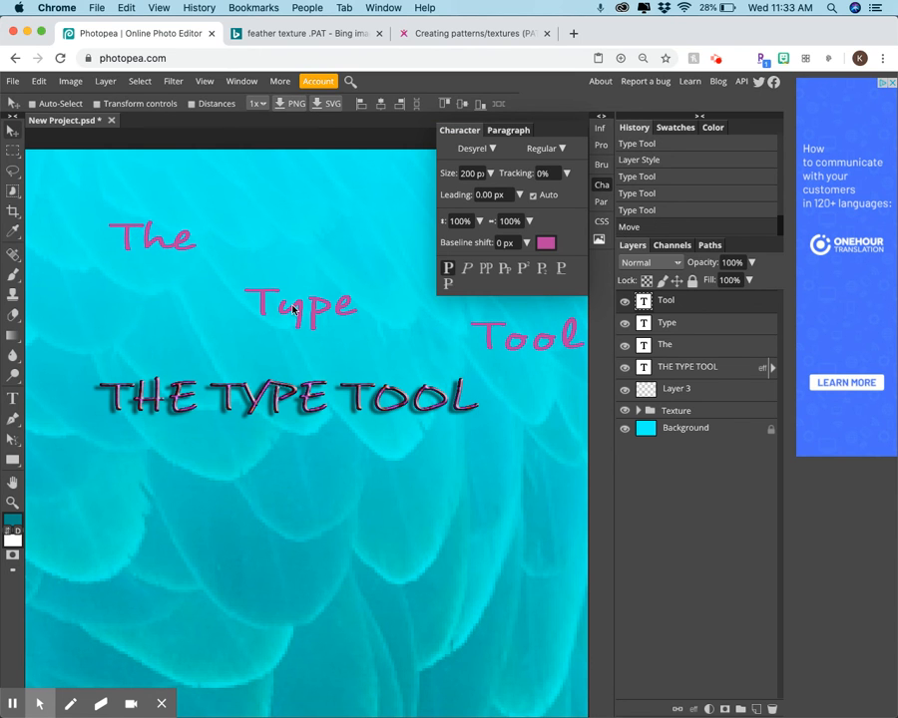
left_click(662, 327)
left_click_drag(331, 311, 344, 295)
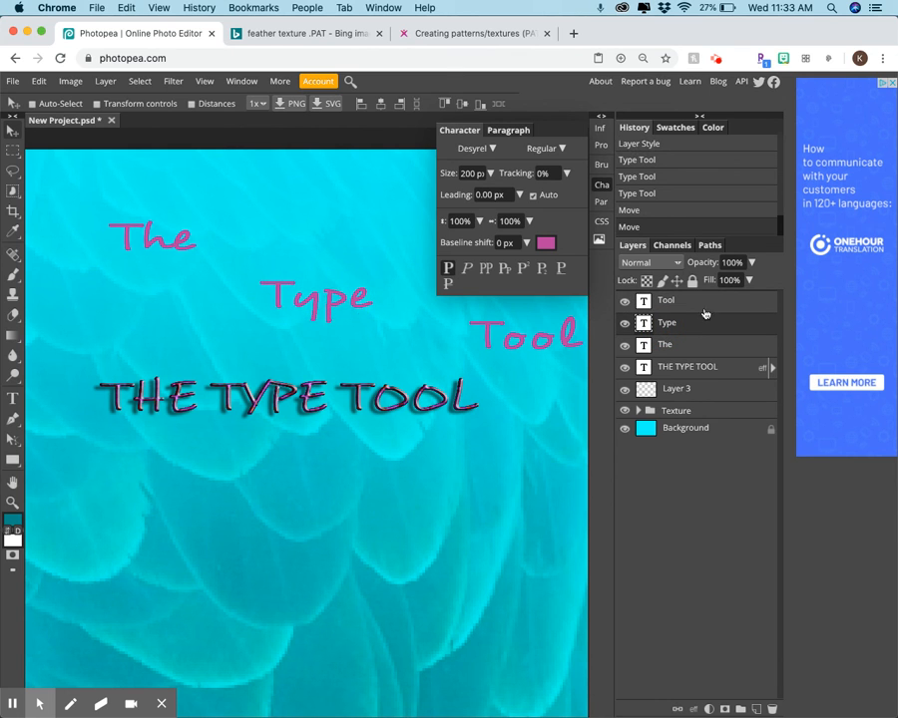
left_click(699, 345)
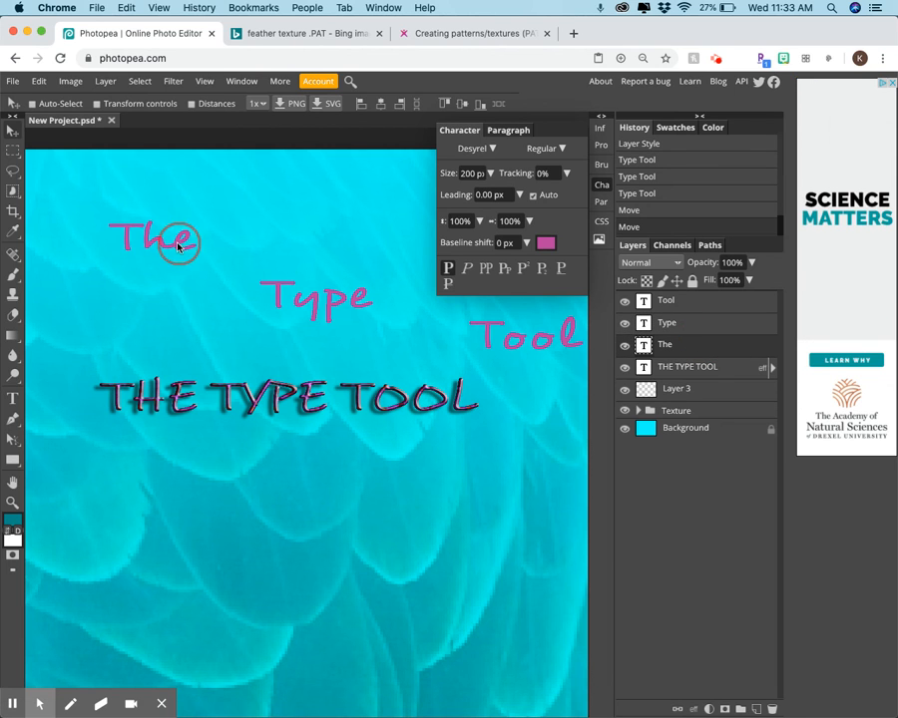
left_click_drag(181, 245, 147, 251)
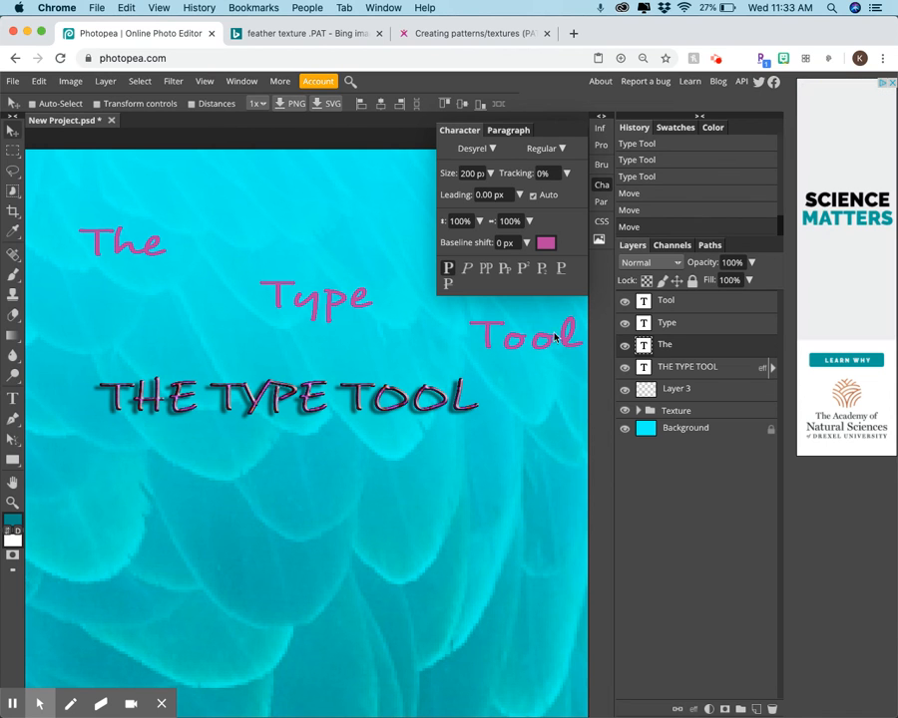
Select the whole word "Type" on its separate text layer for editing with the Type tool
left_click(710, 324)
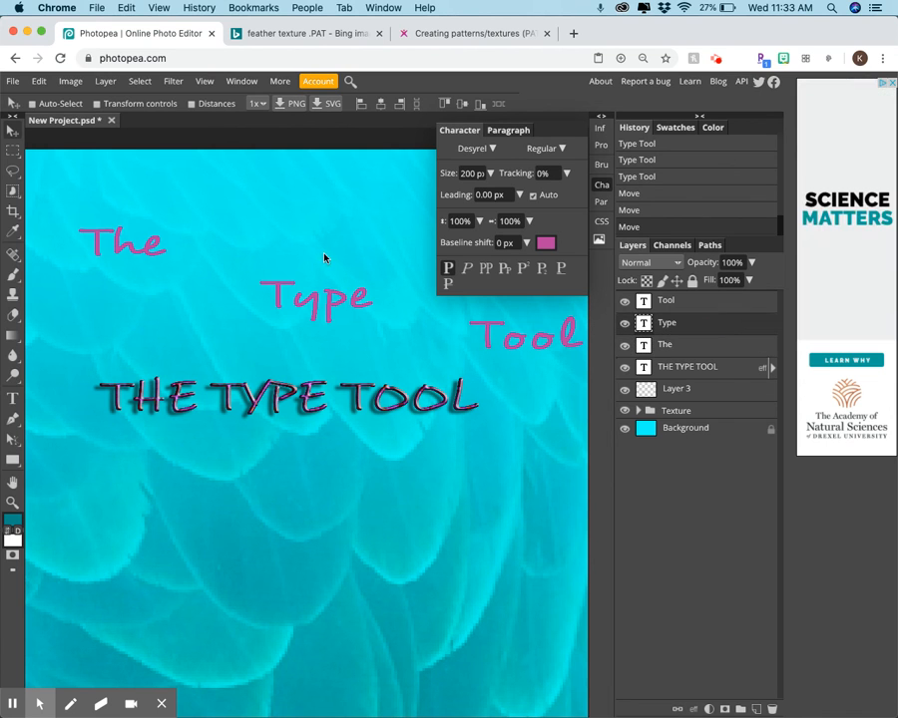
left_click(12, 399)
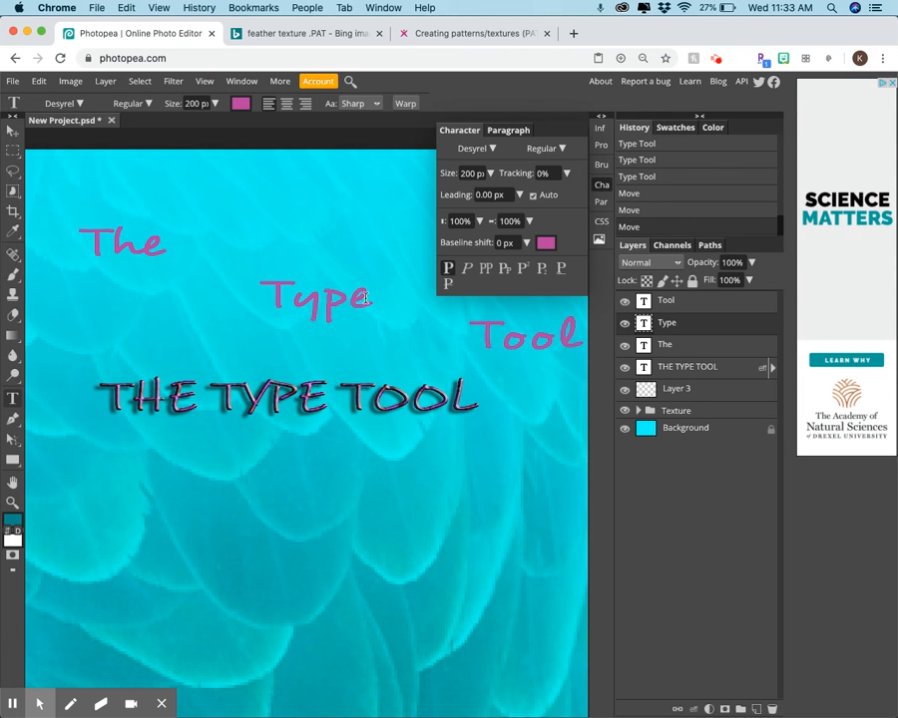
left_click_drag(362, 296, 247, 293)
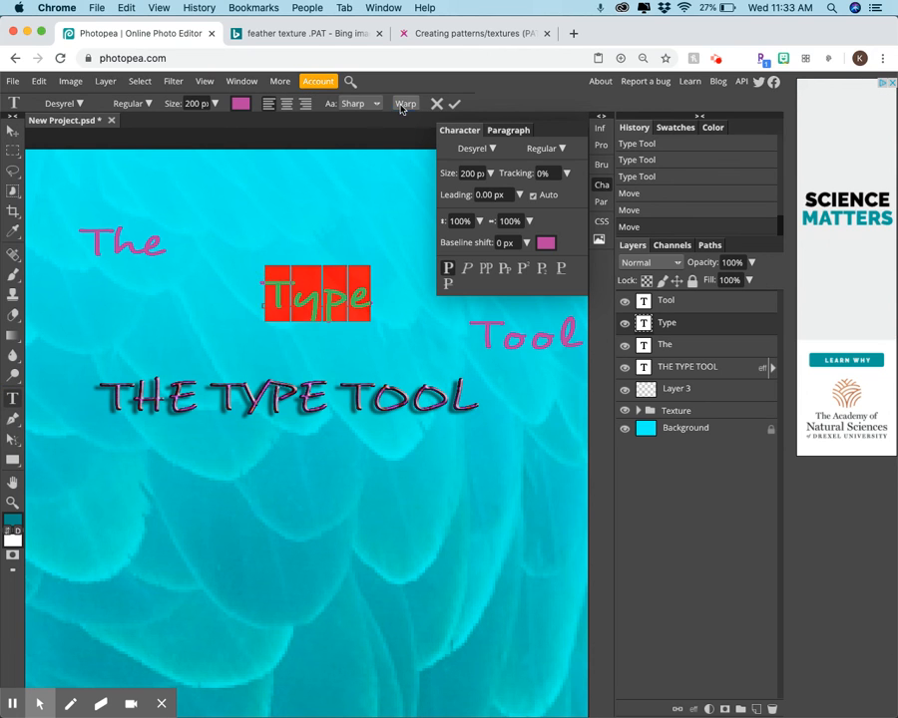
left_click(405, 104)
left_click(254, 140)
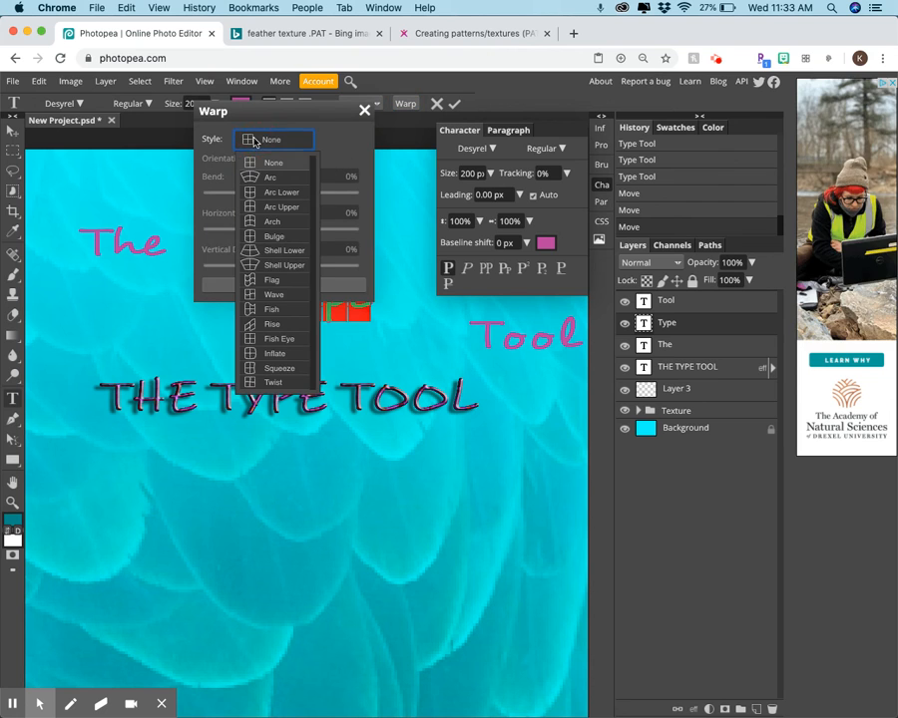
left_click(270, 310)
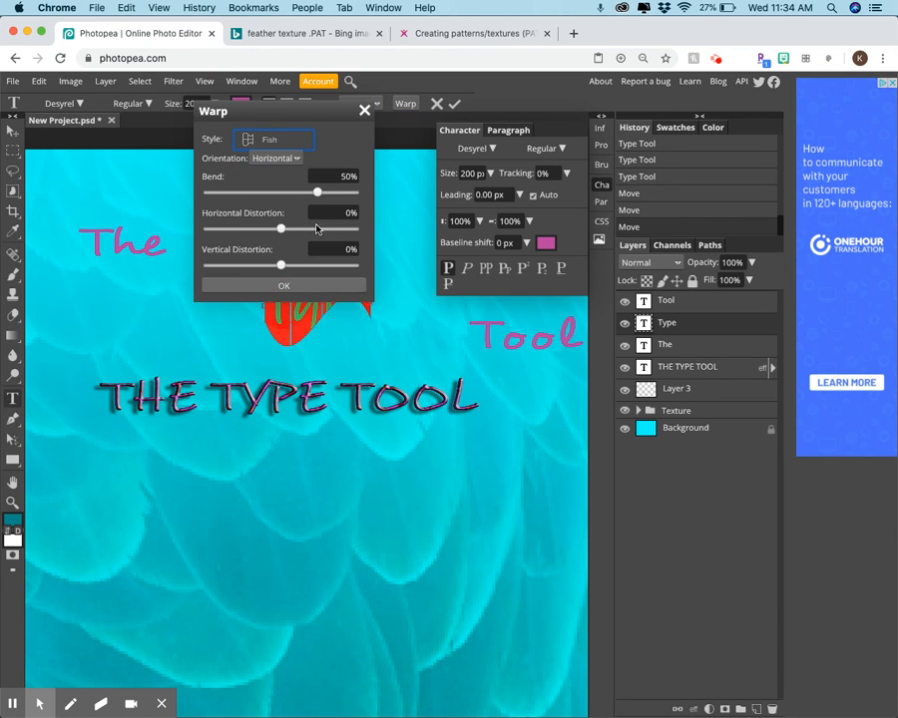
left_click(364, 110)
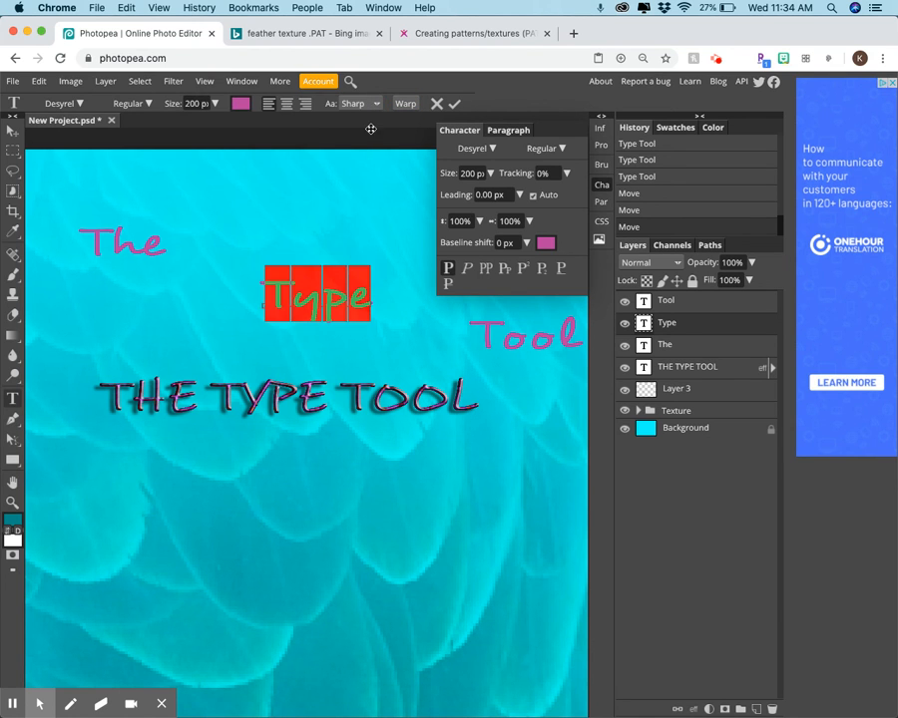
Apply a horizontal Fish Eye warp with 50% bend to the word "Type" and commit the text edit
left_click(405, 104)
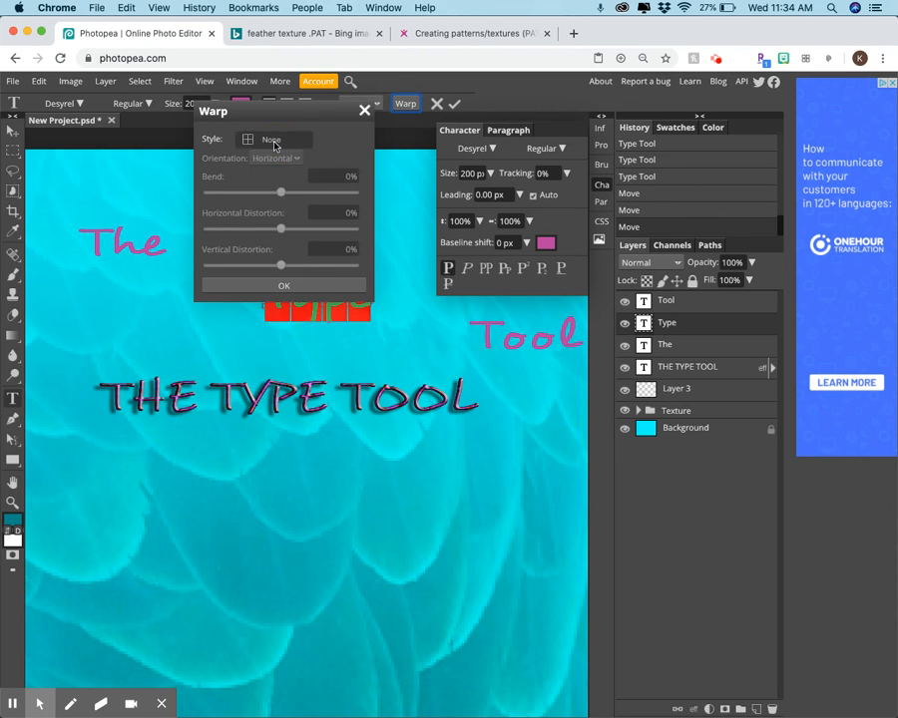
left_click(273, 141)
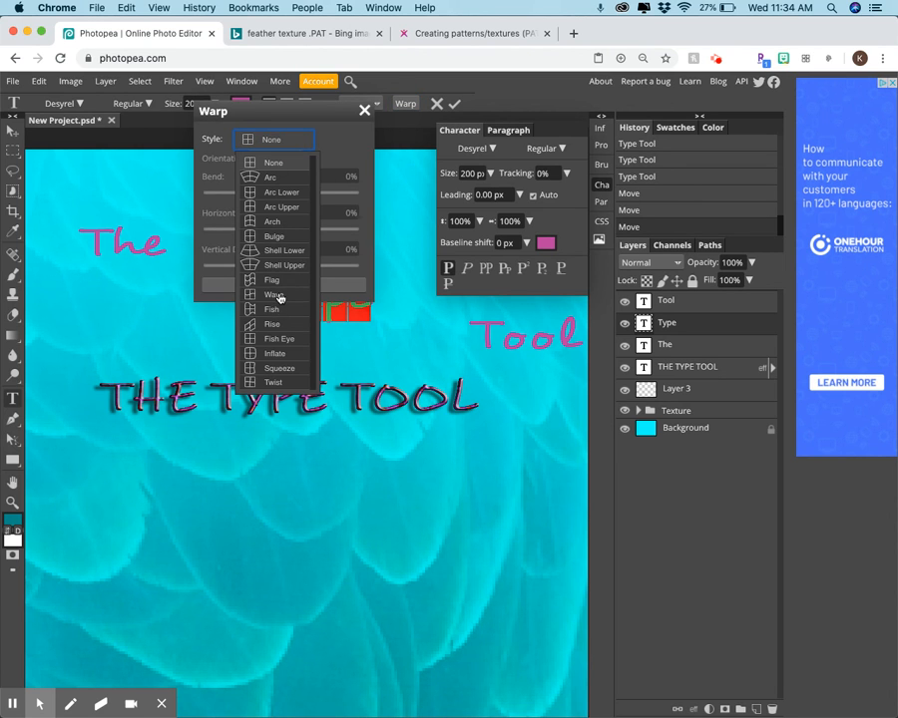
left_click(279, 338)
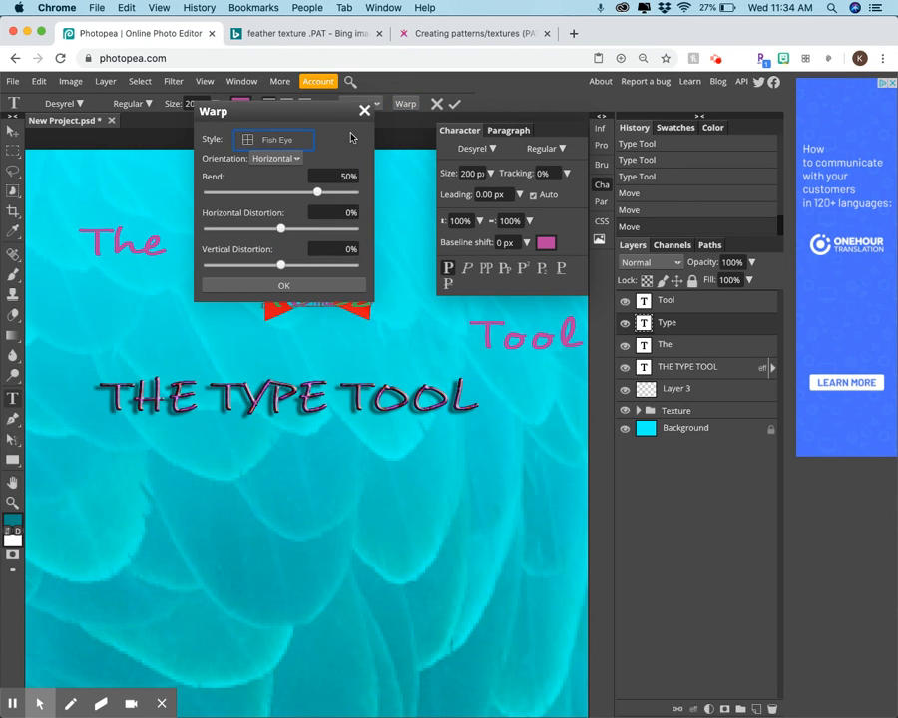
left_click(289, 288)
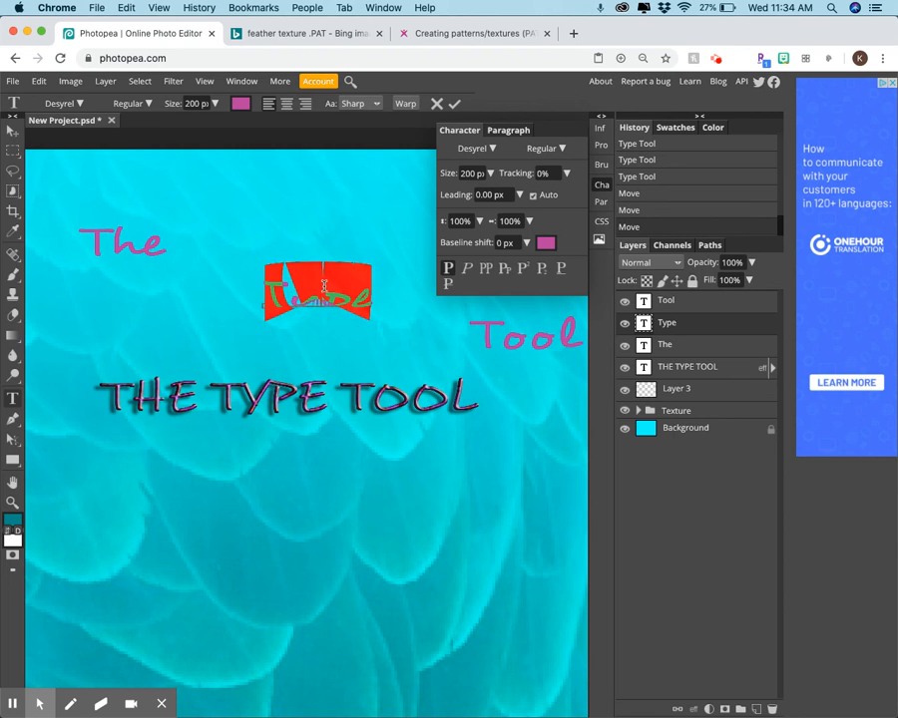
left_click(324, 286)
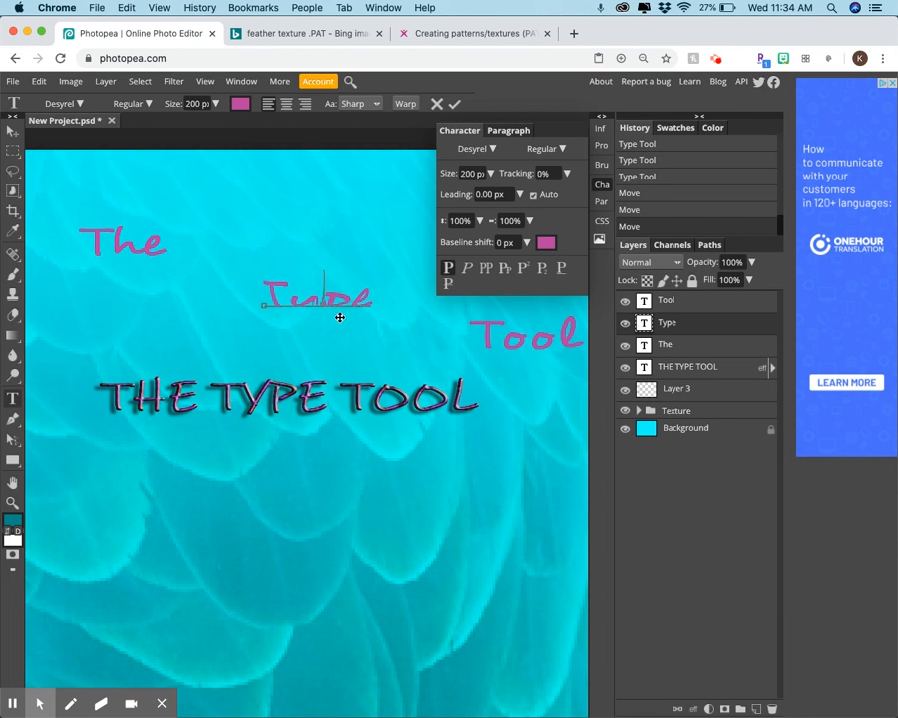
left_click(454, 104)
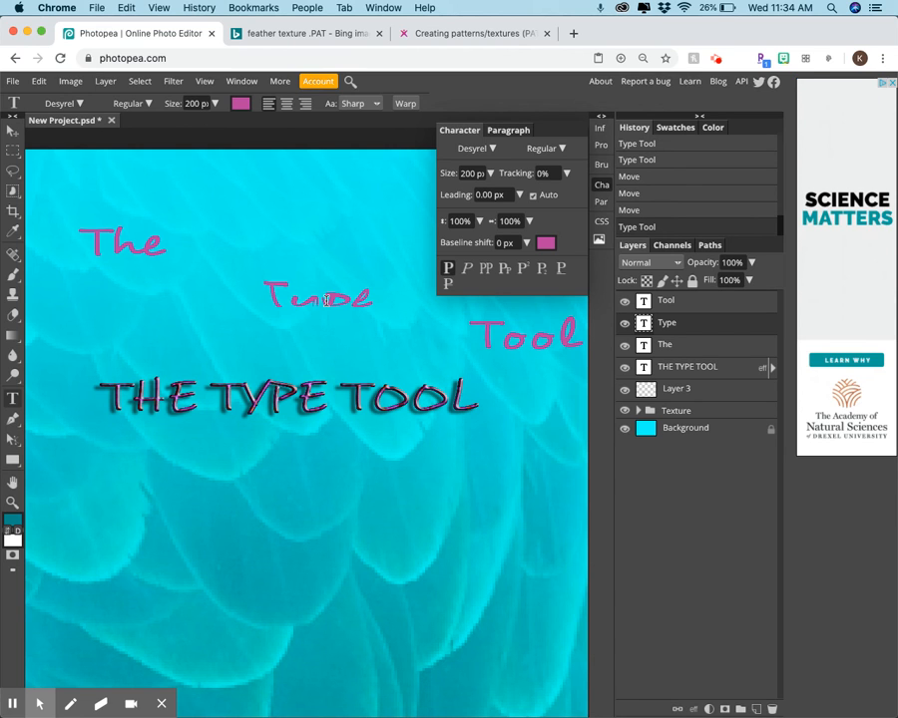
left_click(717, 60)
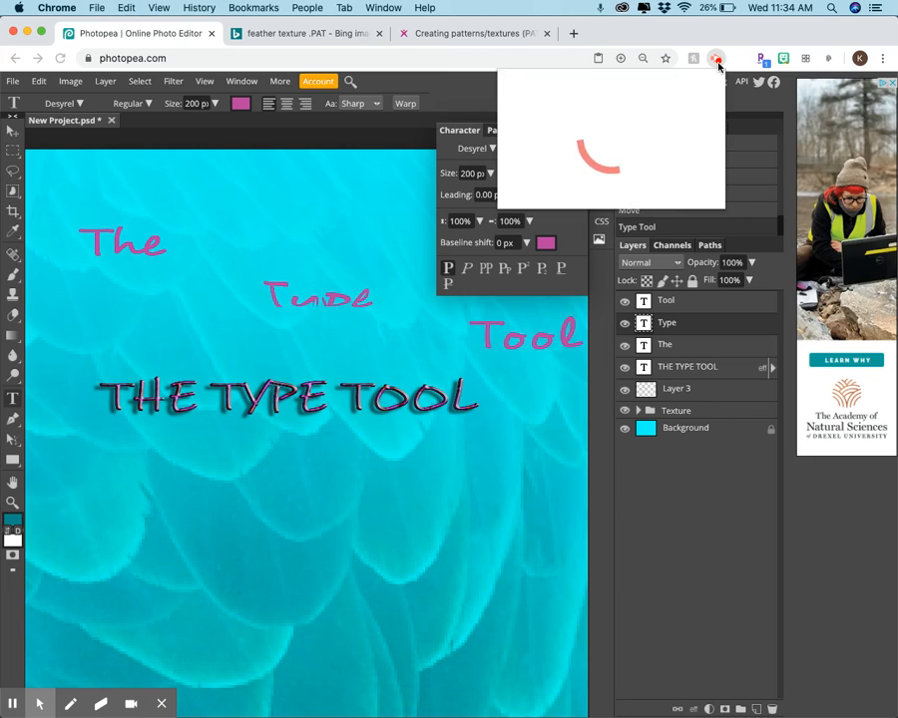